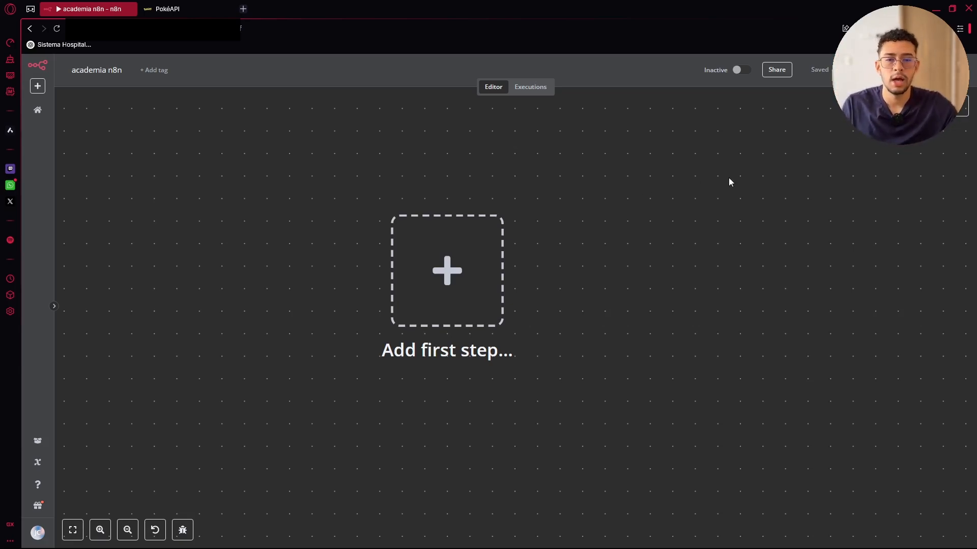
Pan across the empty canvas of the academia n8n workflow
{"action": "left_click_drag", "start_coordinate": [728, 178], "coordinate": [610, 171]}
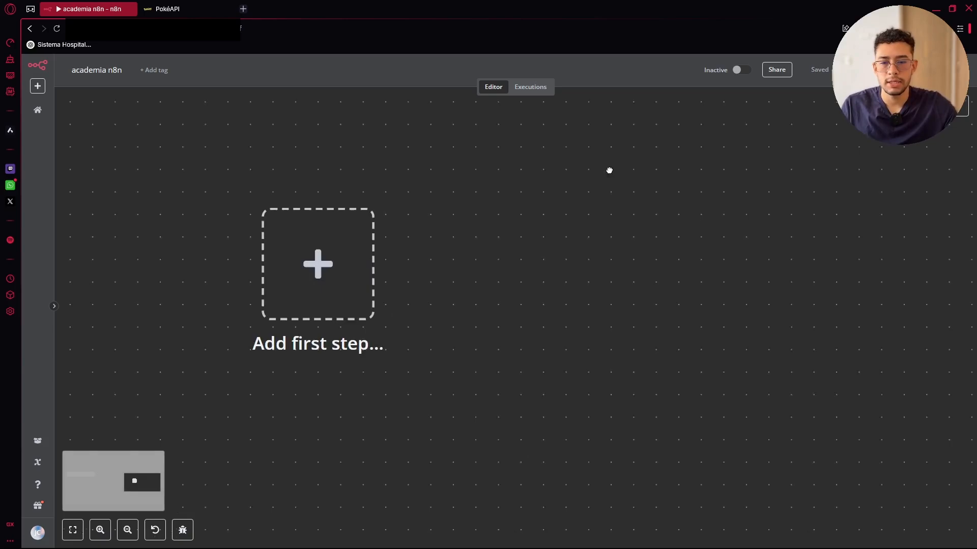
Start the workflow with a manual trigger and move it clear of the sticky note
{"action": "left_click", "coordinate": [961, 106]}
{"action": "left_click", "coordinate": [880, 183]}
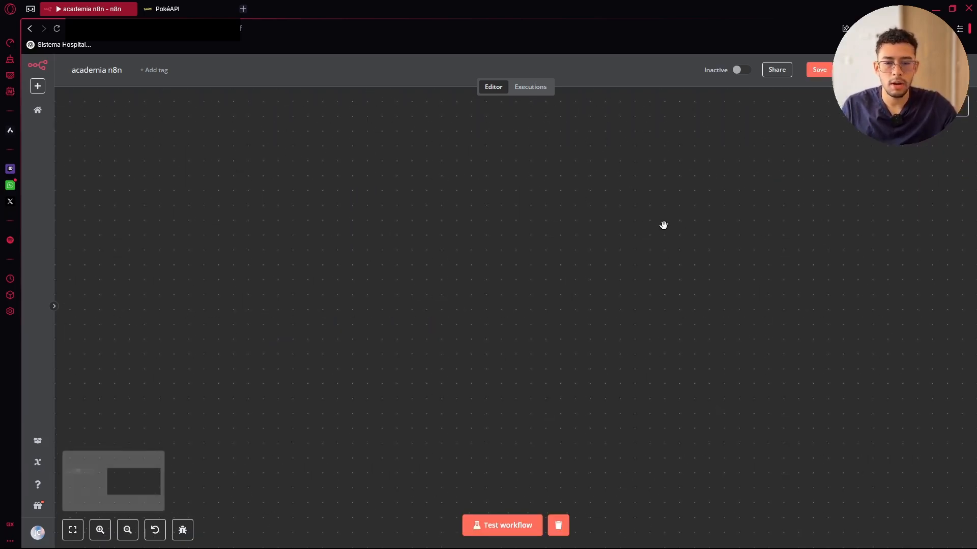
{"action": "scroll", "coordinate": [586, 240], "scroll_direction": "down", "scroll_amount": 5}
{"action": "left_click_drag", "start_coordinate": [288, 190], "coordinate": [532, 227]}
{"action": "left_click_drag", "start_coordinate": [436, 208], "coordinate": [650, 214]}
{"action": "scroll", "coordinate": [712, 251], "scroll_direction": "up", "scroll_amount": 5}
{"action": "left_click_drag", "start_coordinate": [754, 190], "coordinate": [713, 245]}
{"action": "left_click_drag", "start_coordinate": [727, 152], "coordinate": [520, 201]}
{"action": "scroll", "coordinate": [565, 246], "scroll_direction": "up", "scroll_amount": 2}
Add an HTTP Request node after the manual trigger
{"action": "key", "text": "Tab"}
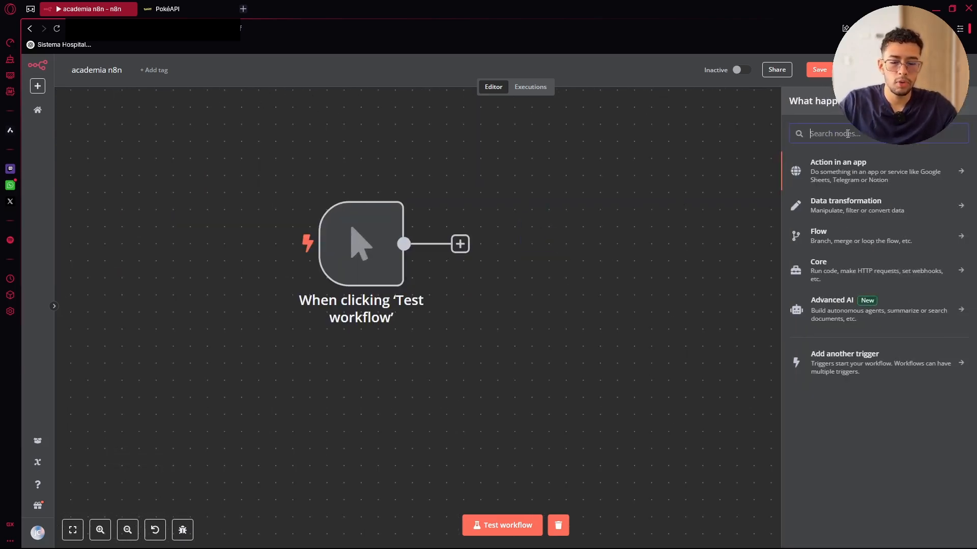
{"action": "type", "text": "htt"}
{"action": "left_click", "coordinate": [844, 168]}
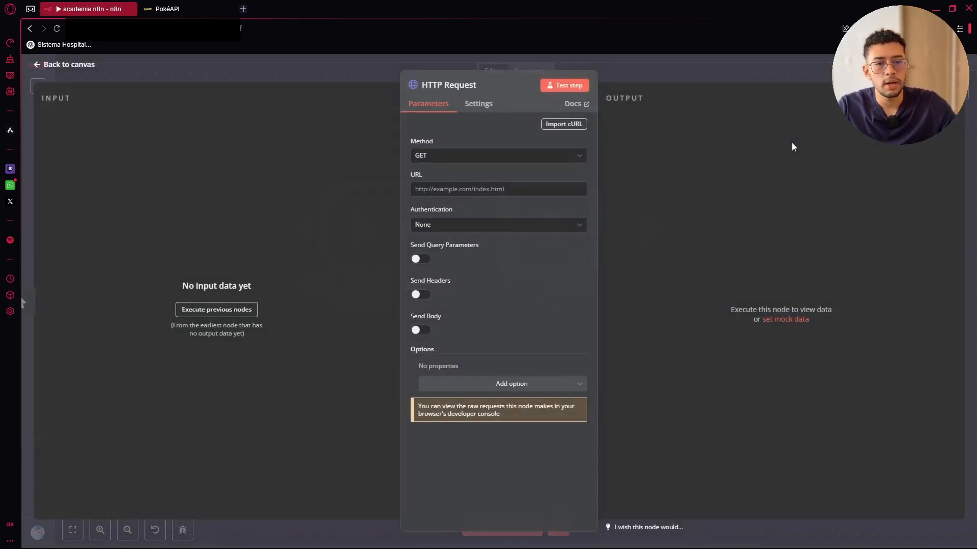
{"action": "left_click", "coordinate": [711, 73]}
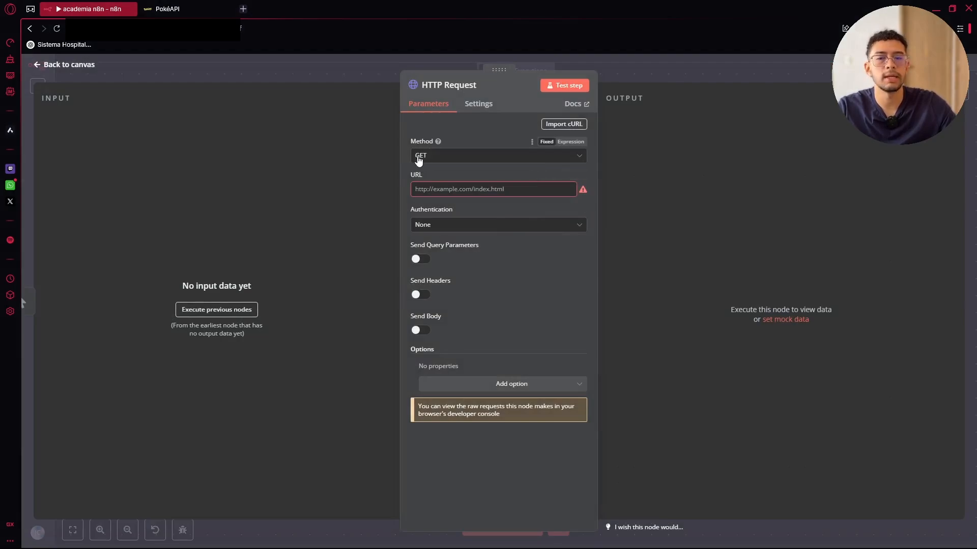
{"action": "left_click", "coordinate": [462, 156]}
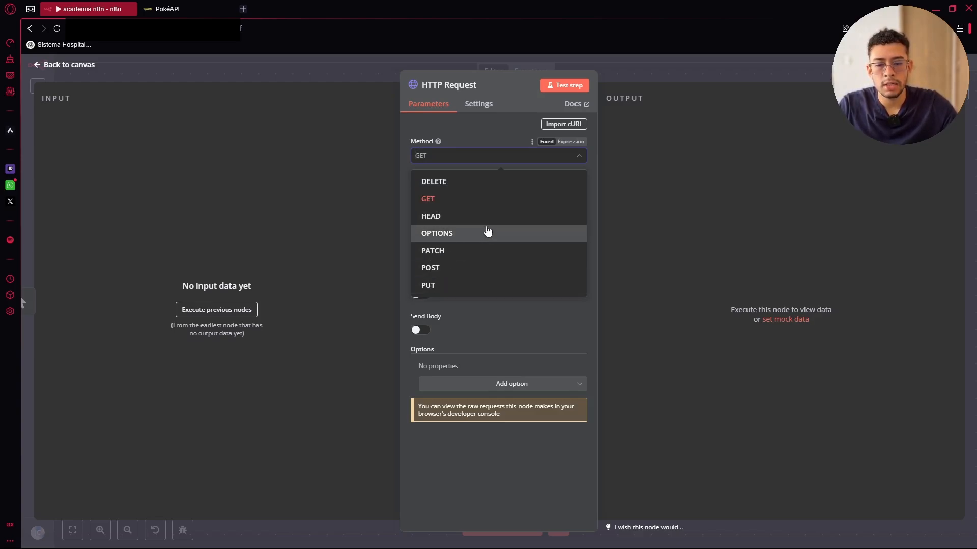
{"action": "left_click", "coordinate": [562, 156]}
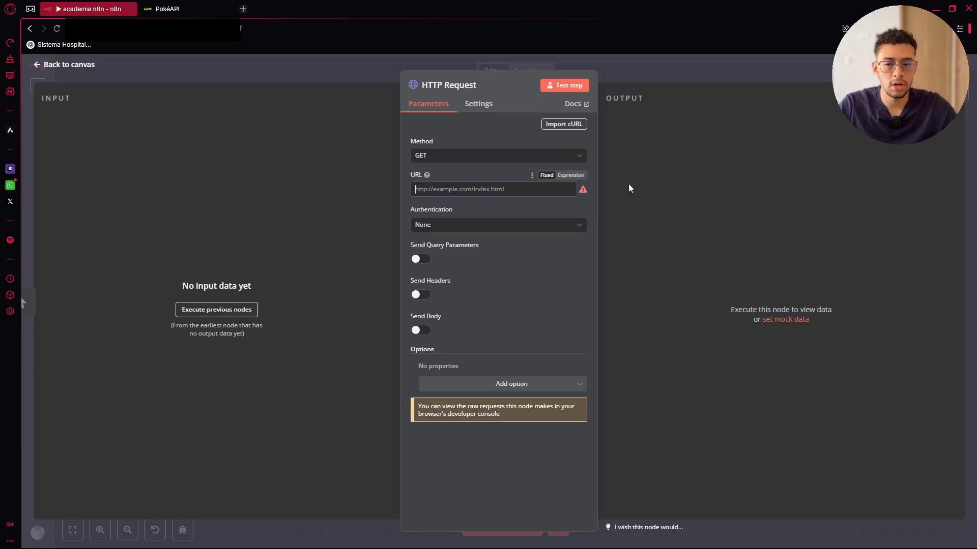
{"action": "left_click", "coordinate": [436, 224]}
{"action": "left_click", "coordinate": [438, 226]}
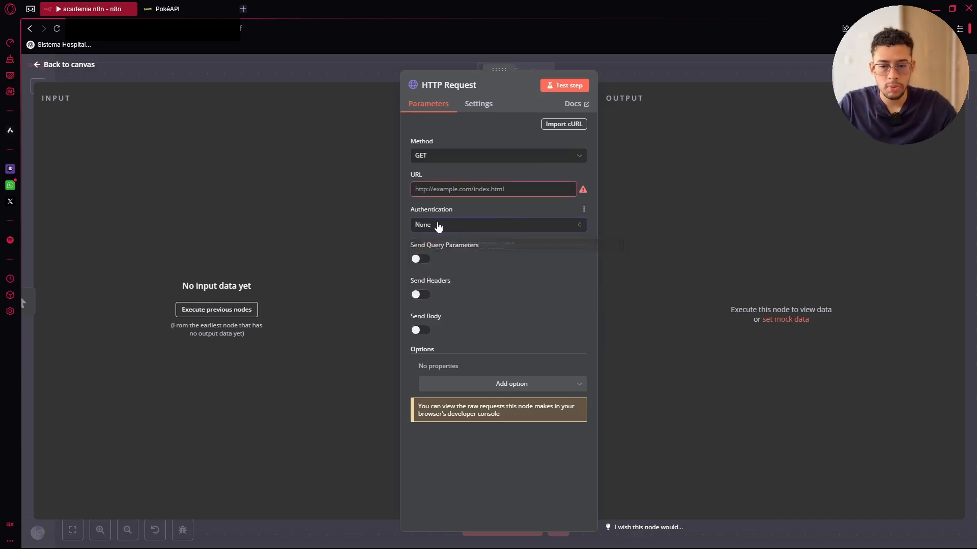
{"action": "left_click", "coordinate": [439, 227]}
{"action": "left_click", "coordinate": [463, 265]}
{"action": "left_click", "coordinate": [466, 227]}
{"action": "left_click", "coordinate": [454, 292]}
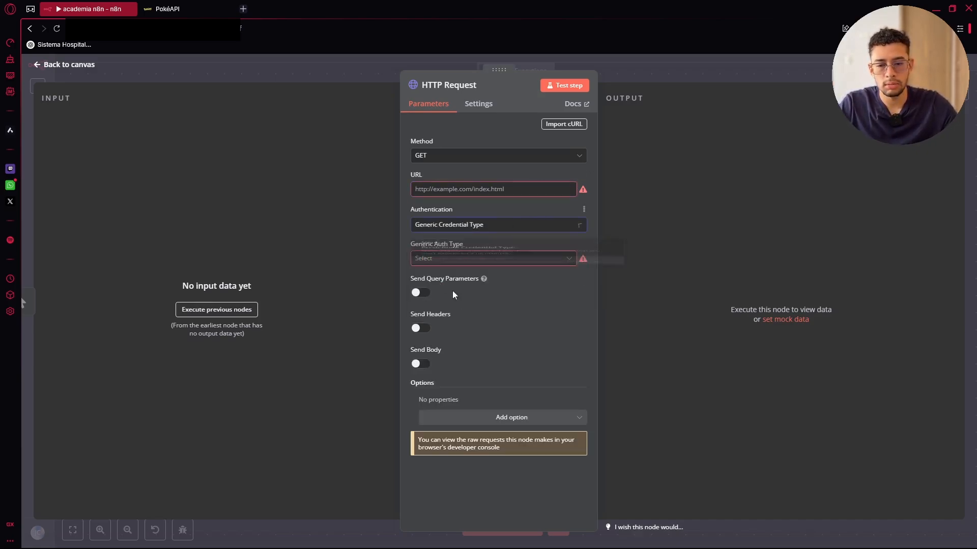
{"action": "left_click", "coordinate": [458, 227]}
{"action": "left_click", "coordinate": [458, 249]}
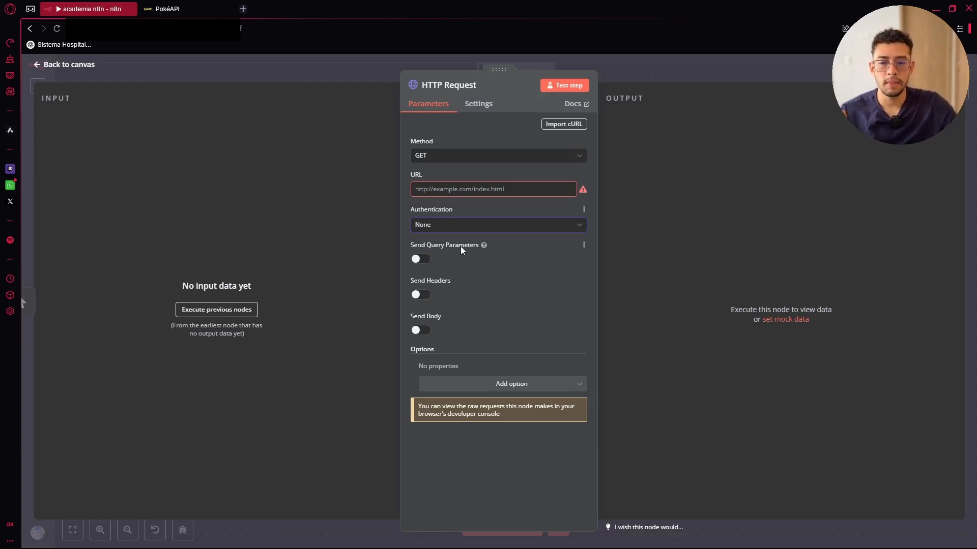
Point out the URL field, Parameters and Headers in the HTTP Request settings, leaving the URL empty
{"action": "left_click", "coordinate": [664, 218]}
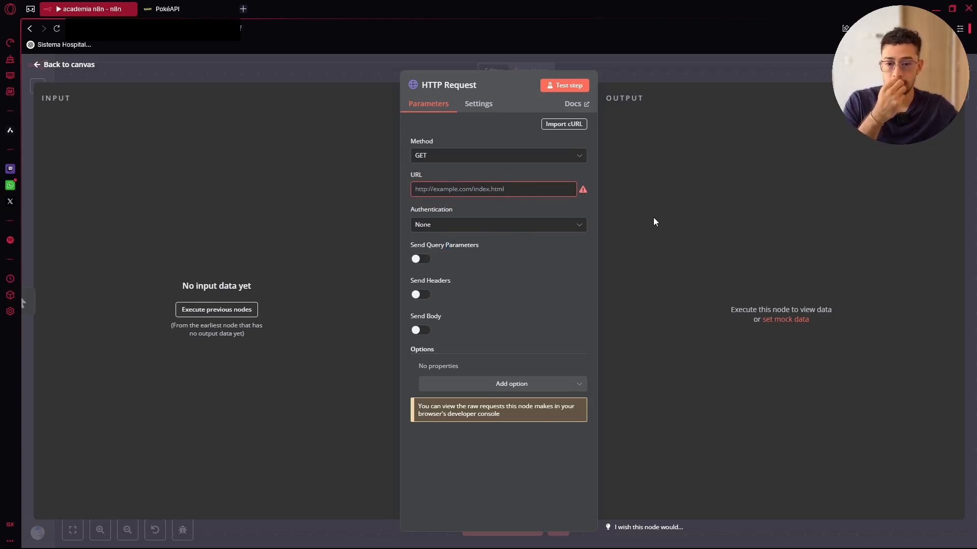
{"action": "left_click", "coordinate": [502, 188]}
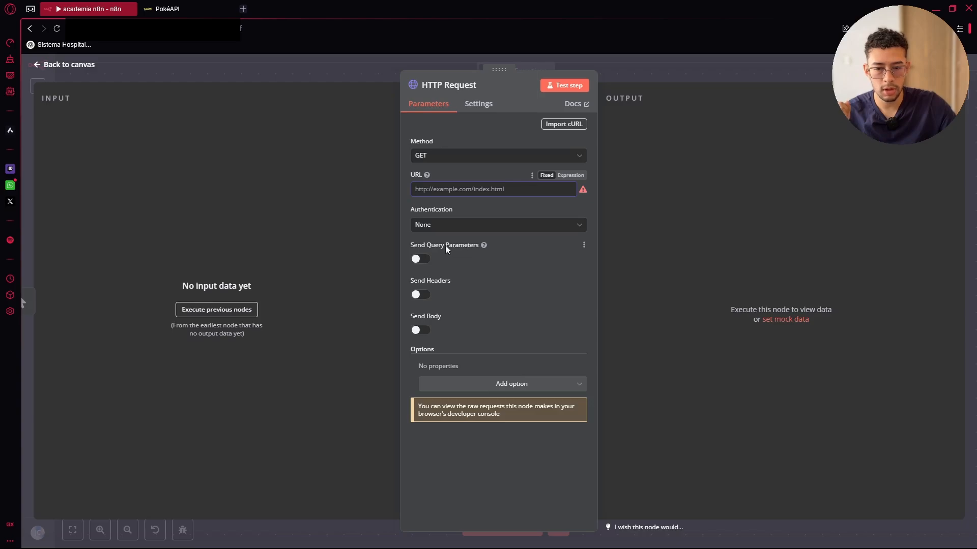
{"action": "left_click_drag", "start_coordinate": [445, 247], "coordinate": [479, 250]}
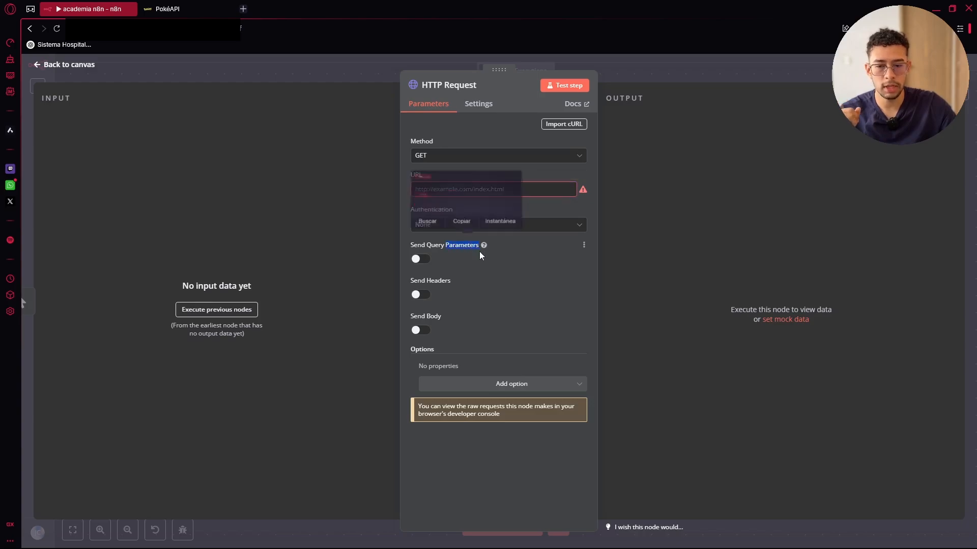
{"action": "left_click", "coordinate": [610, 204]}
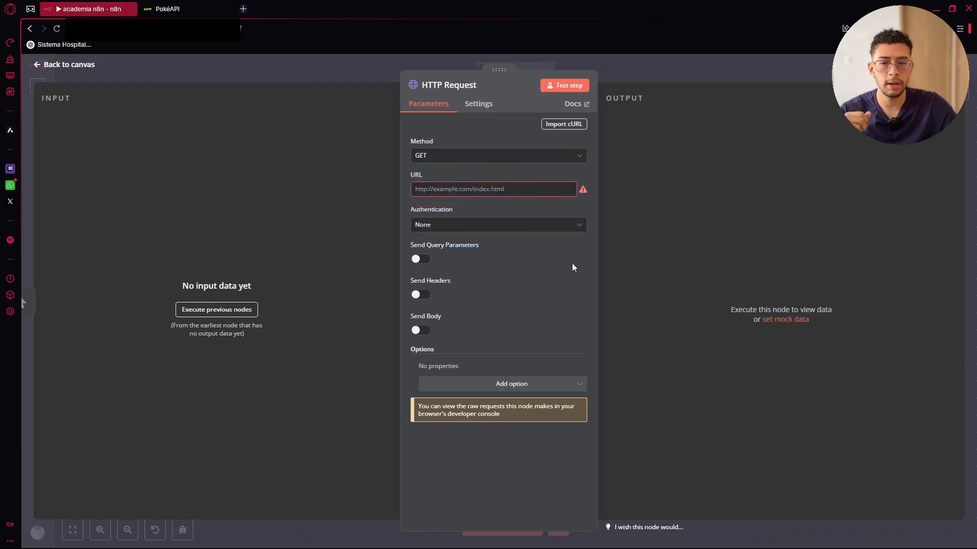
{"action": "left_click", "coordinate": [470, 190]}
{"action": "left_click", "coordinate": [719, 217]}
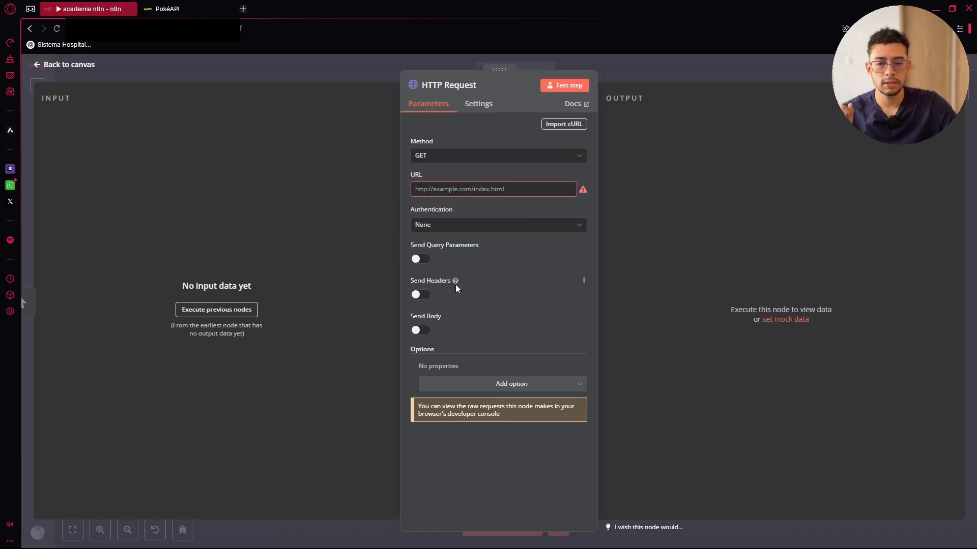
{"action": "left_click_drag", "start_coordinate": [428, 284], "coordinate": [452, 283]}
{"action": "left_click", "coordinate": [684, 234]}
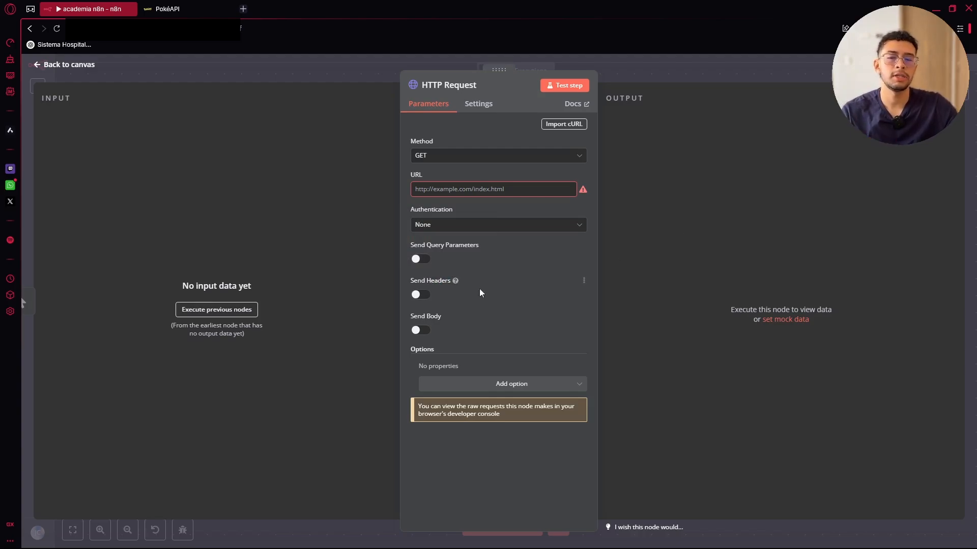
Turn on Send Headers and add an API_KEY header with a sample key value
{"action": "left_click", "coordinate": [427, 295]}
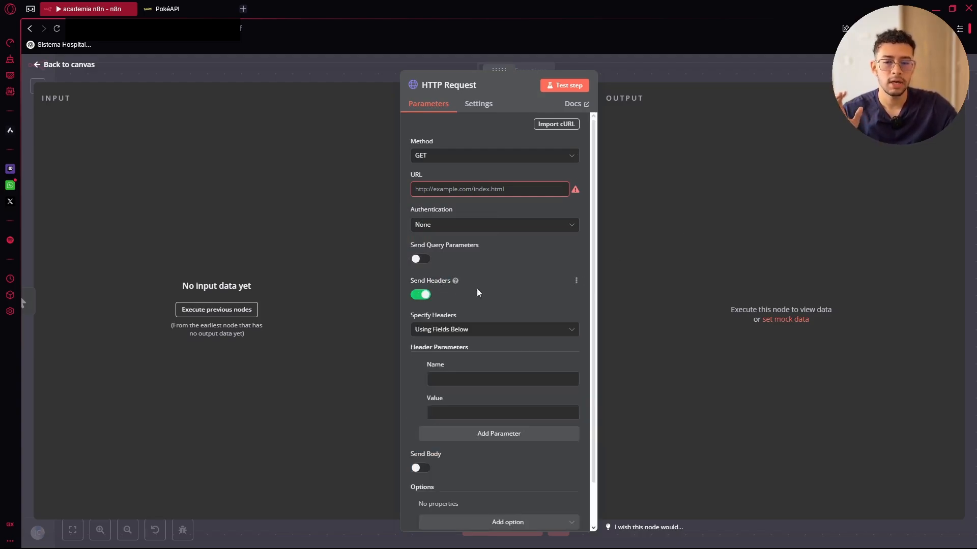
{"action": "scroll", "coordinate": [477, 288], "scroll_direction": "down", "scroll_amount": 1}
{"action": "left_click", "coordinate": [465, 329]}
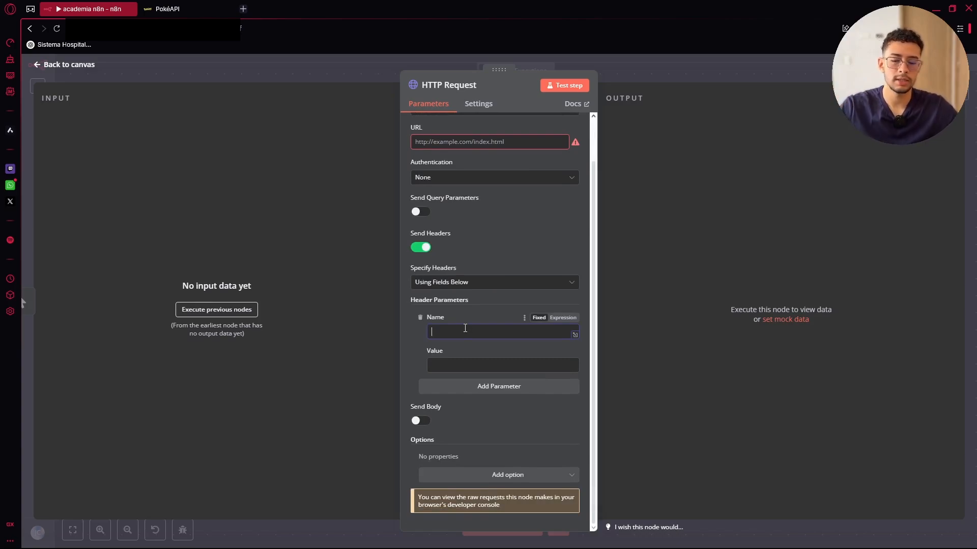
{"action": "type", "text": "X"}
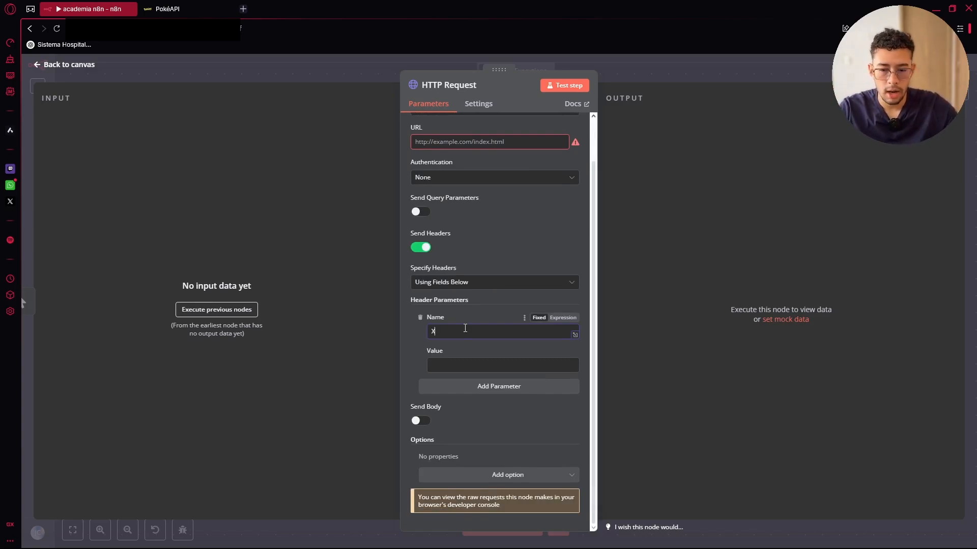
{"action": "type", "text": "X"}
{"action": "key", "text": "BackSpace"}
{"action": "key", "text": "BackSpace"}
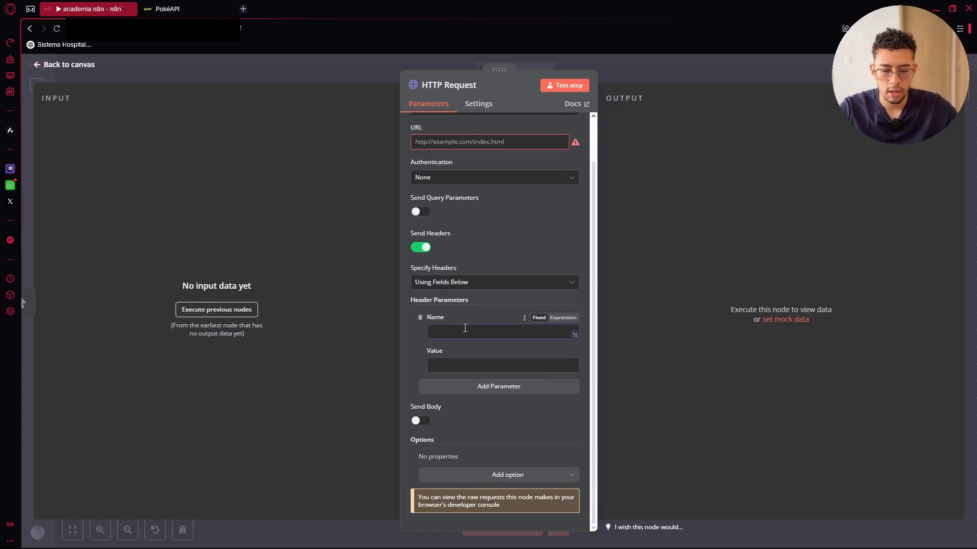
{"action": "type", "text": "API_KEY"}
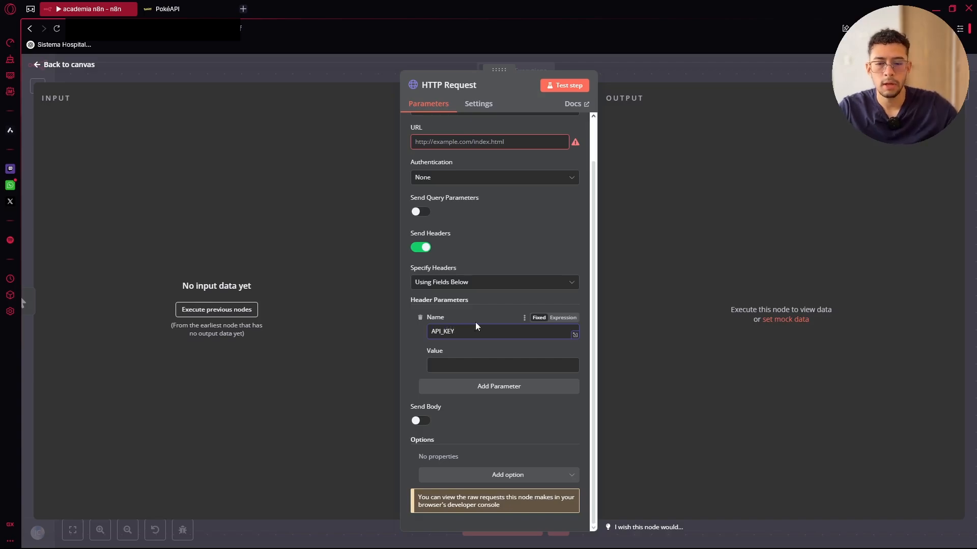
{"action": "left_click", "coordinate": [473, 365]}
{"action": "type", "text": "14215vsdfadf142"}
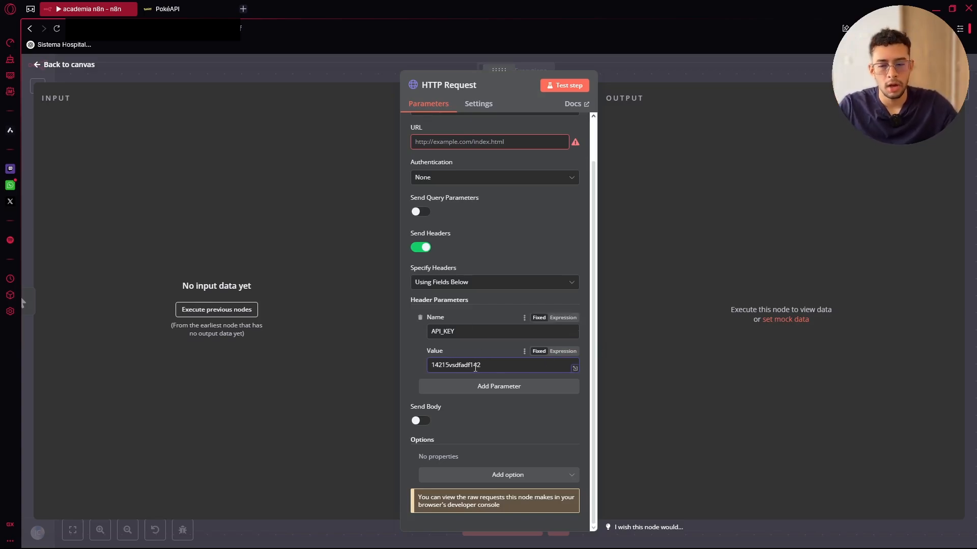
Erase the header value and delete the API_KEY header parameter
{"action": "left_click_drag", "start_coordinate": [483, 365], "coordinate": [431, 365]}
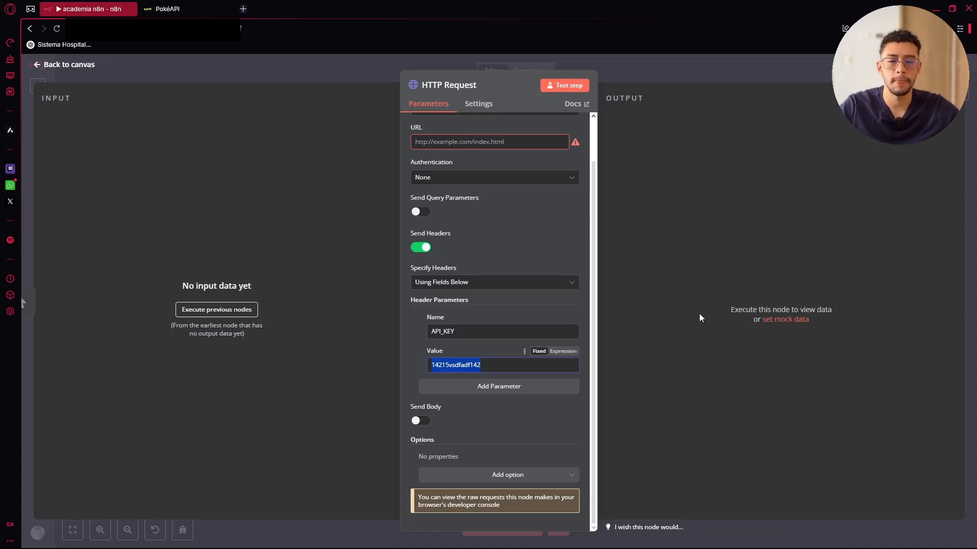
{"action": "key", "text": "BackSpace"}
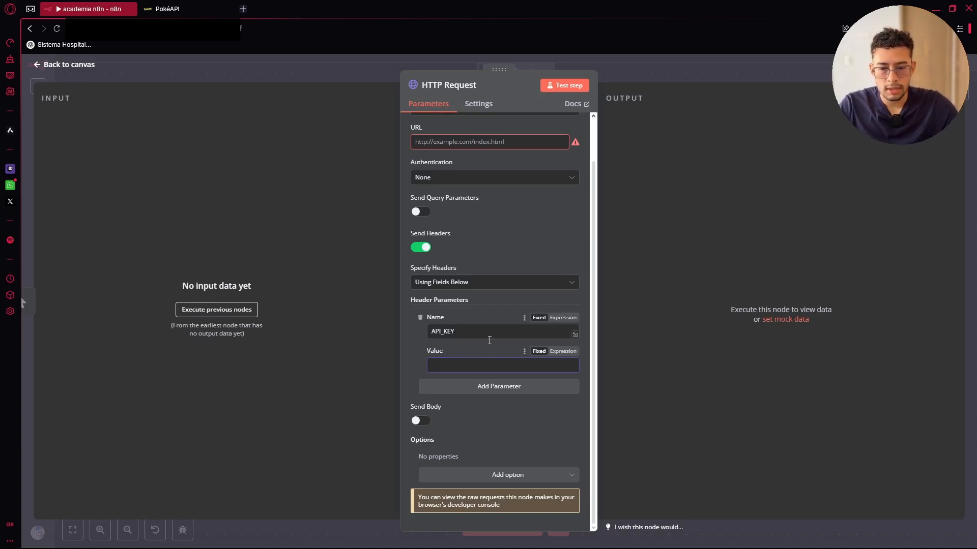
{"action": "left_click", "coordinate": [420, 317]}
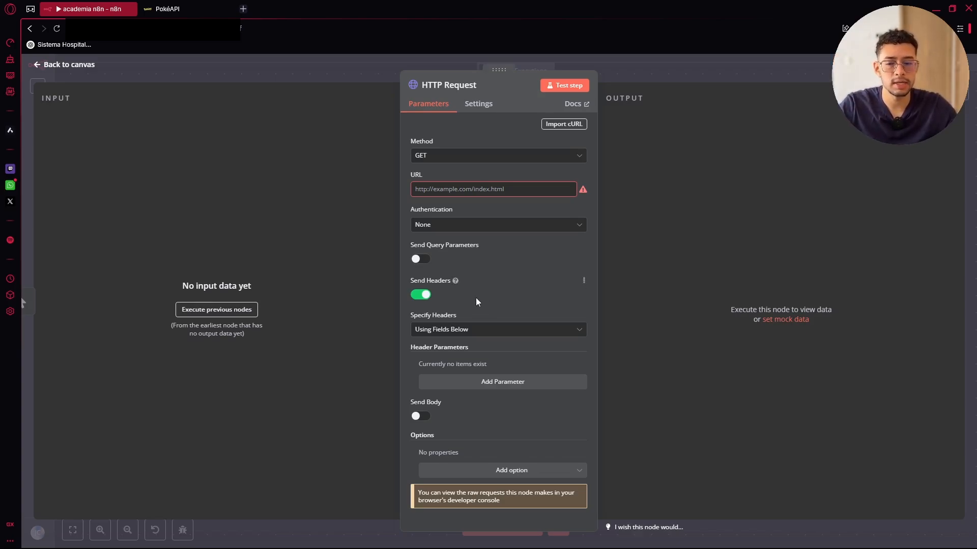
Turn headers off, switch on the request body, and set the method to POST
{"action": "left_click", "coordinate": [420, 294]}
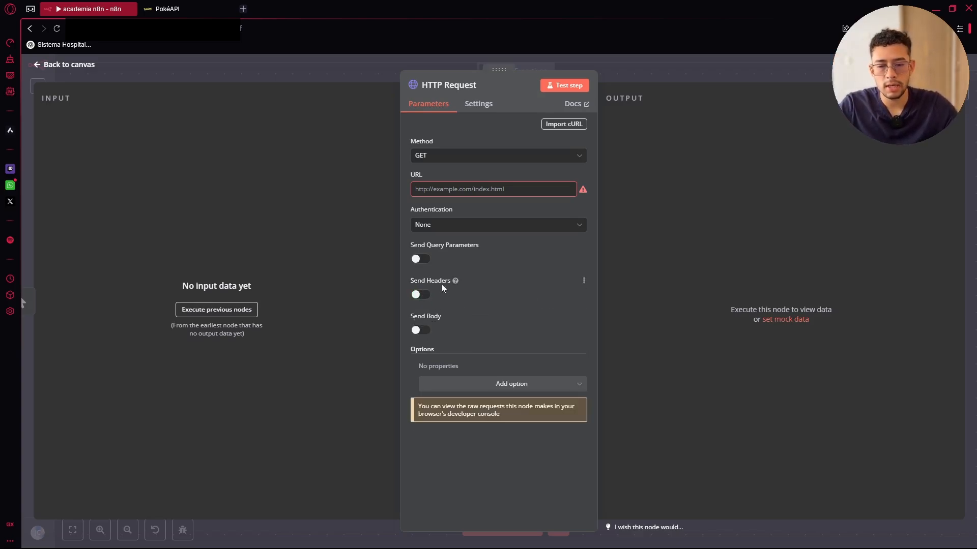
{"action": "left_click", "coordinate": [424, 331]}
{"action": "left_click", "coordinate": [457, 156]}
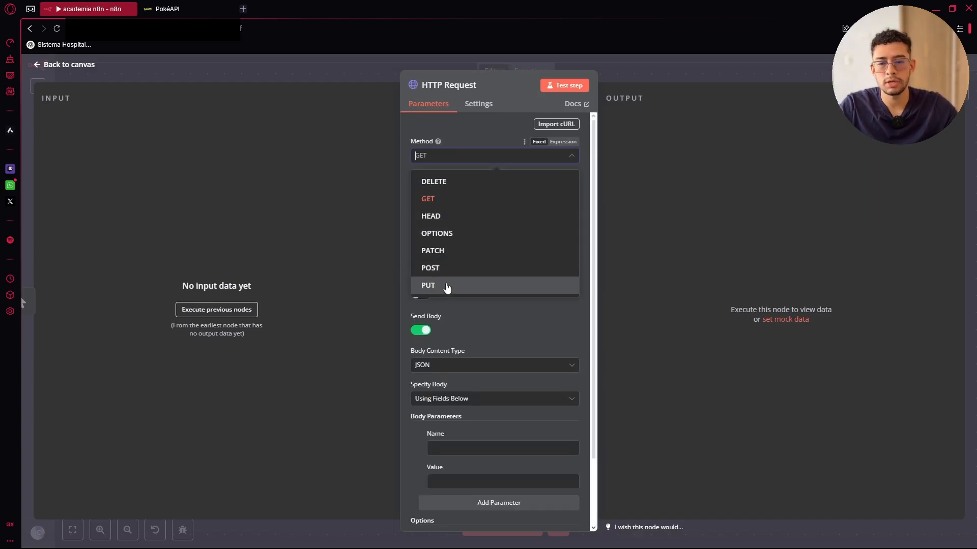
{"action": "left_click", "coordinate": [439, 272]}
{"action": "scroll", "coordinate": [447, 305], "scroll_direction": "down", "scroll_amount": 2}
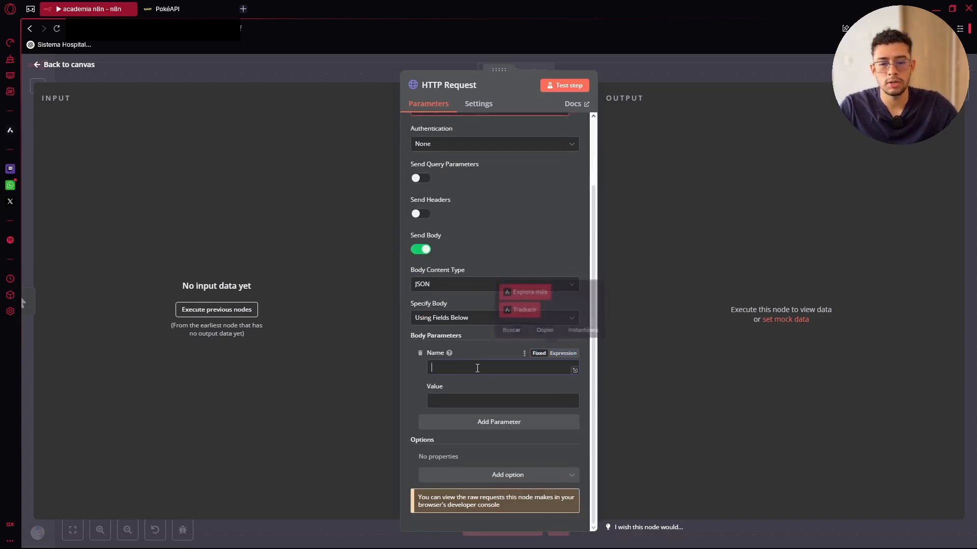
Fill in body parameters named contraseña (value 1) and correo
{"action": "type", "text": "12312"}
{"action": "left_click", "coordinate": [459, 400]}
{"action": "type", "text": "12"}
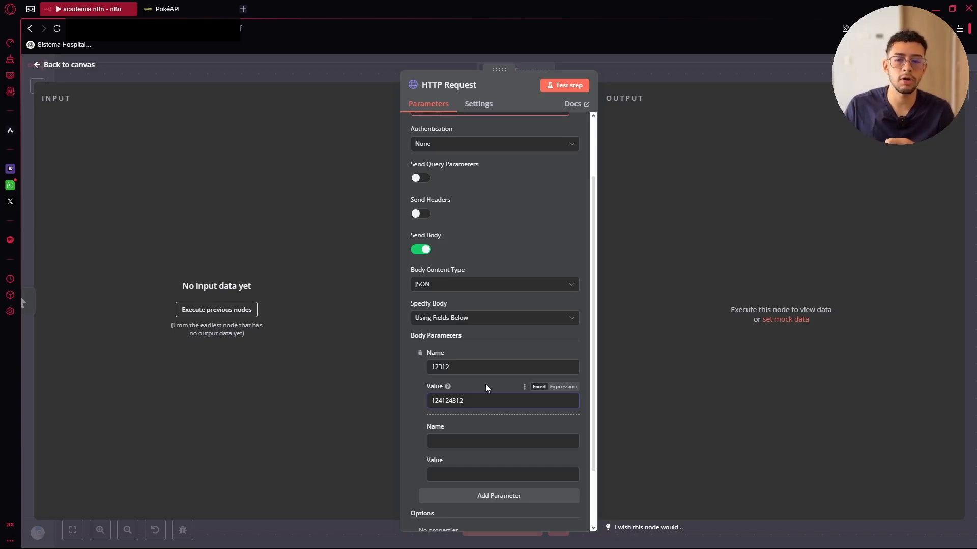
{"action": "left_click_drag", "start_coordinate": [478, 367], "coordinate": [404, 364]}
{"action": "key", "text": "BackSpace"}
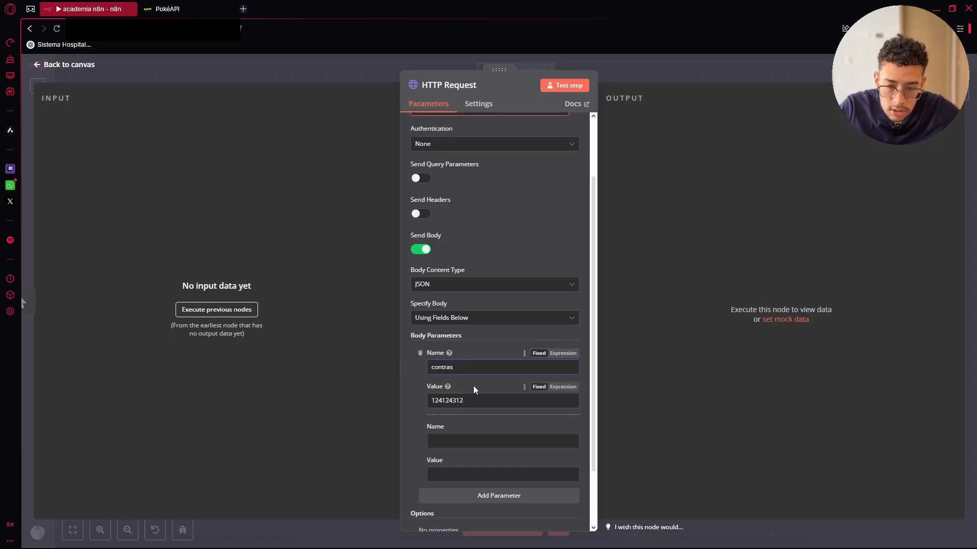
{"action": "type", "text": "contraseña"}
{"action": "left_click", "coordinate": [461, 441]}
{"action": "type", "text": "c"}
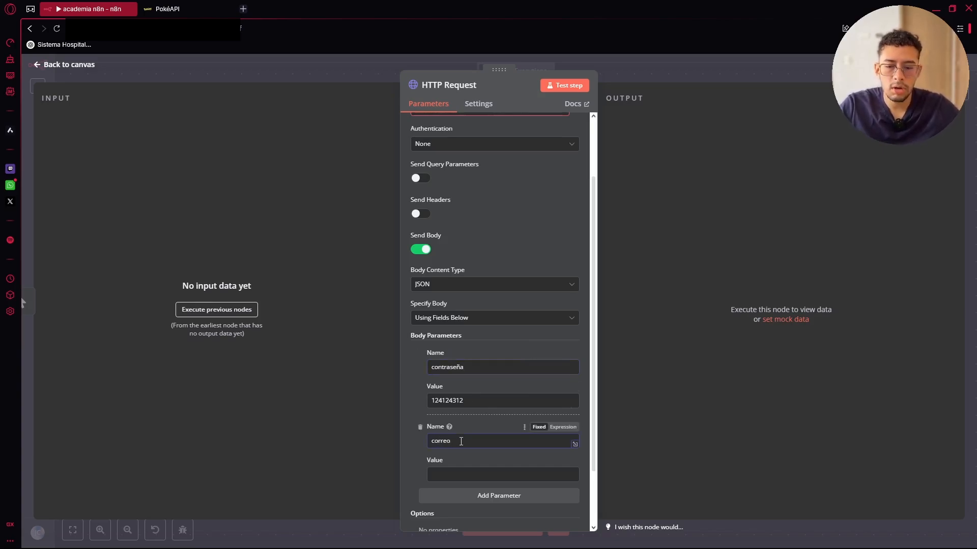
{"action": "type", "text": "orreo"}
Delete the contraseña and correo body parameters and turn off the request body
{"action": "scroll", "coordinate": [462, 181], "scroll_direction": "up", "scroll_amount": 3}
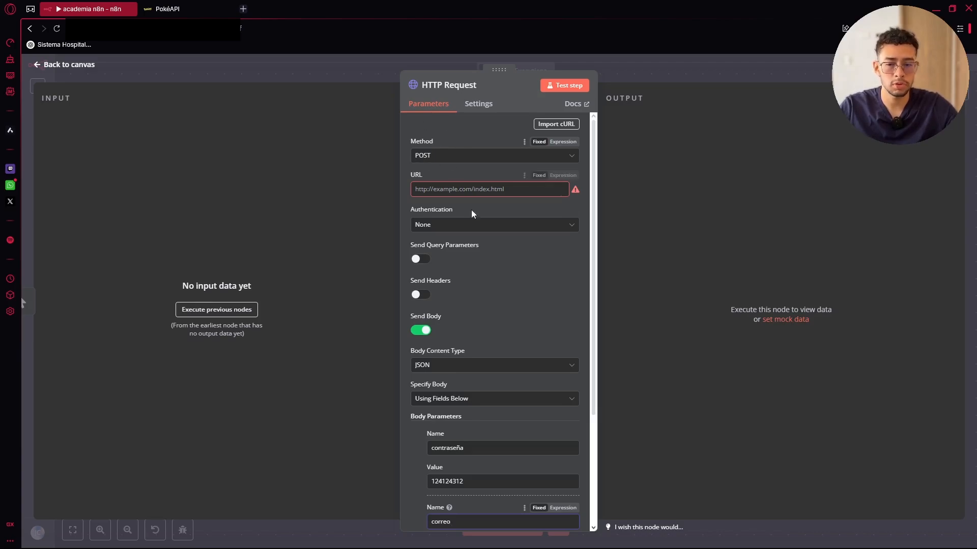
{"action": "scroll", "coordinate": [458, 198], "scroll_direction": "down", "scroll_amount": 2}
{"action": "scroll", "coordinate": [505, 224], "scroll_direction": "down", "scroll_amount": 4}
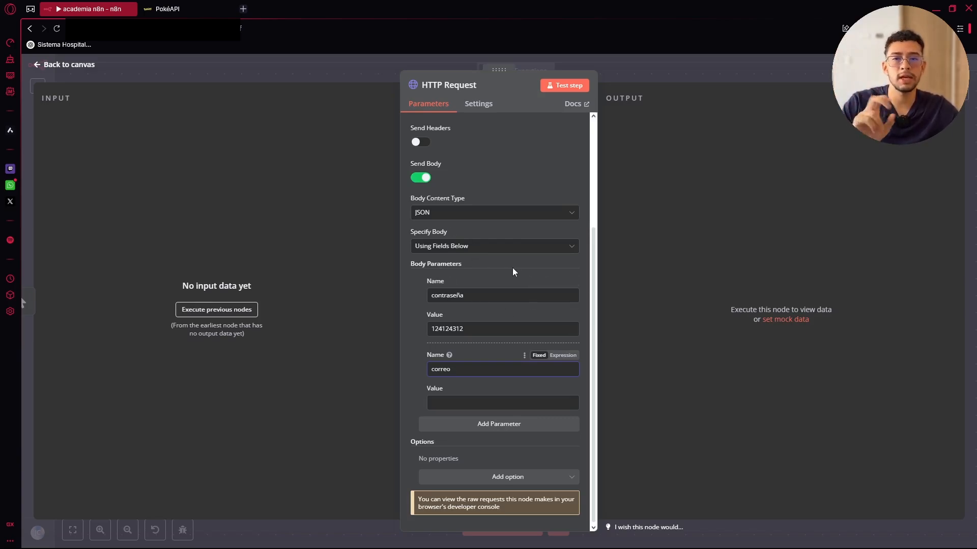
{"action": "left_click", "coordinate": [420, 282]}
{"action": "left_click", "coordinate": [420, 354]}
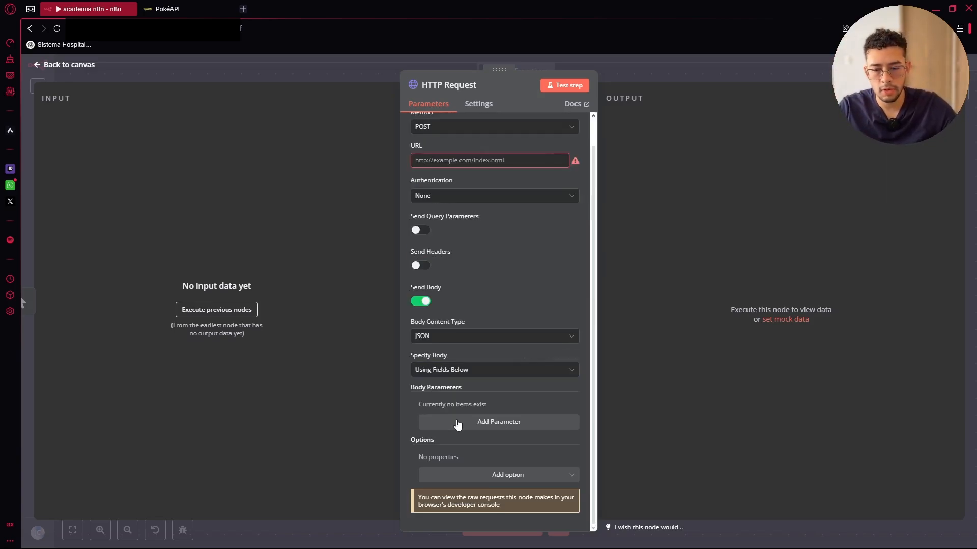
{"action": "left_click", "coordinate": [420, 330]}
Return to the canvas, save the workflow, and bring the endpoints sticky note into view
{"action": "left_click", "coordinate": [715, 76]}
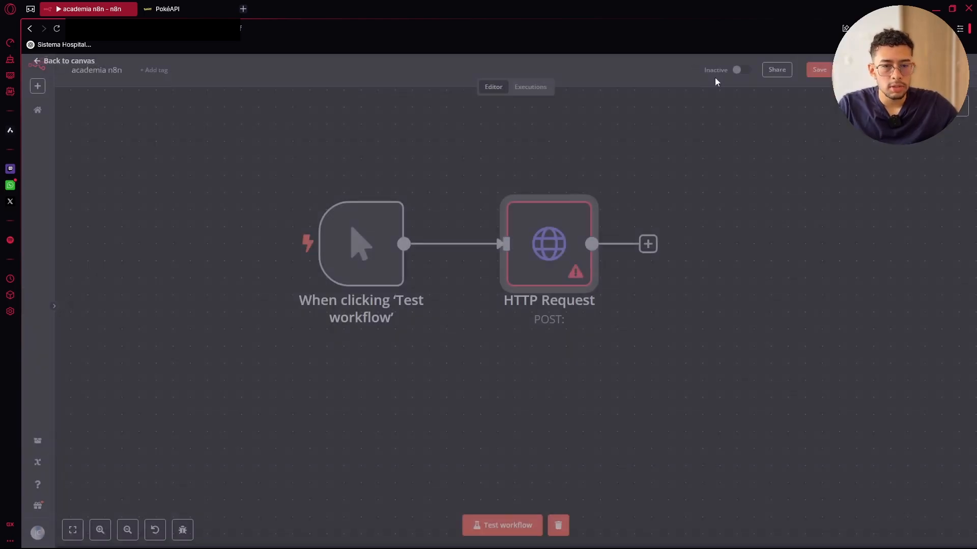
{"action": "left_click", "coordinate": [816, 70]}
{"action": "left_click_drag", "start_coordinate": [293, 217], "coordinate": [622, 180]}
{"action": "scroll", "coordinate": [304, 207], "scroll_direction": "up", "scroll_amount": 5}
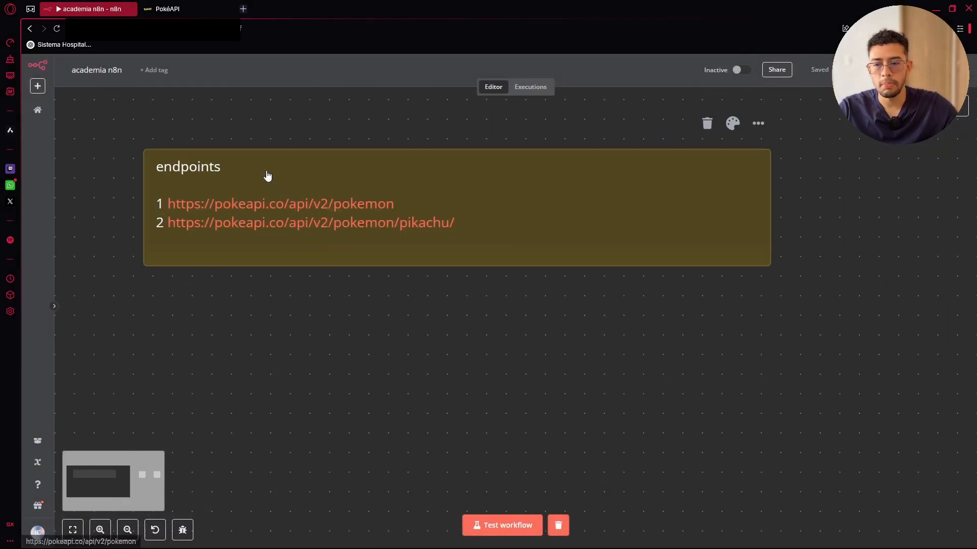
Switch to the PokéAPI site showing the pokemon/ditto sample data
{"action": "left_click", "coordinate": [177, 9]}
{"action": "scroll", "coordinate": [828, 228], "scroll_direction": "down", "scroll_amount": 1}
{"action": "scroll", "coordinate": [828, 228], "scroll_direction": "up", "scroll_amount": 1}
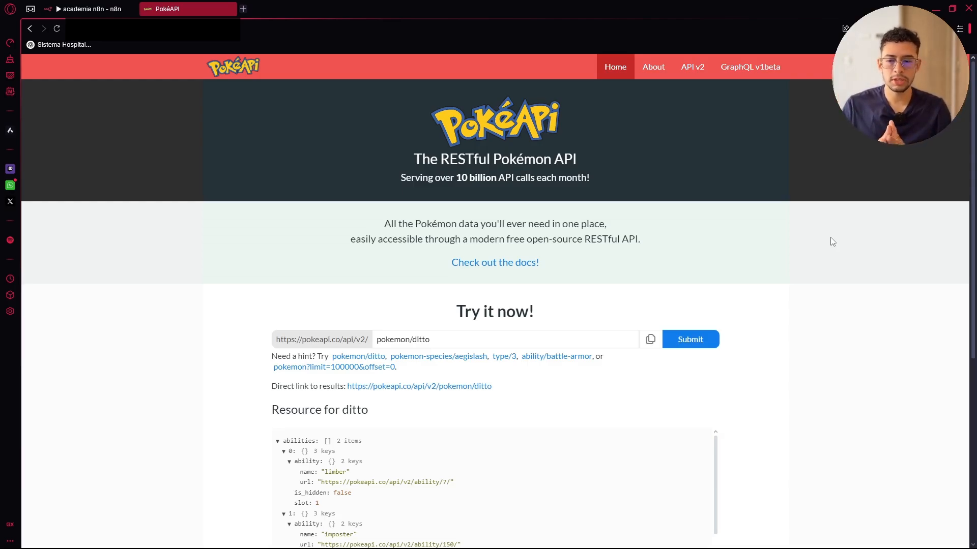
Select the pokemon/ditto query and scroll through its results
{"action": "scroll", "coordinate": [495, 258], "scroll_direction": "down", "scroll_amount": 3}
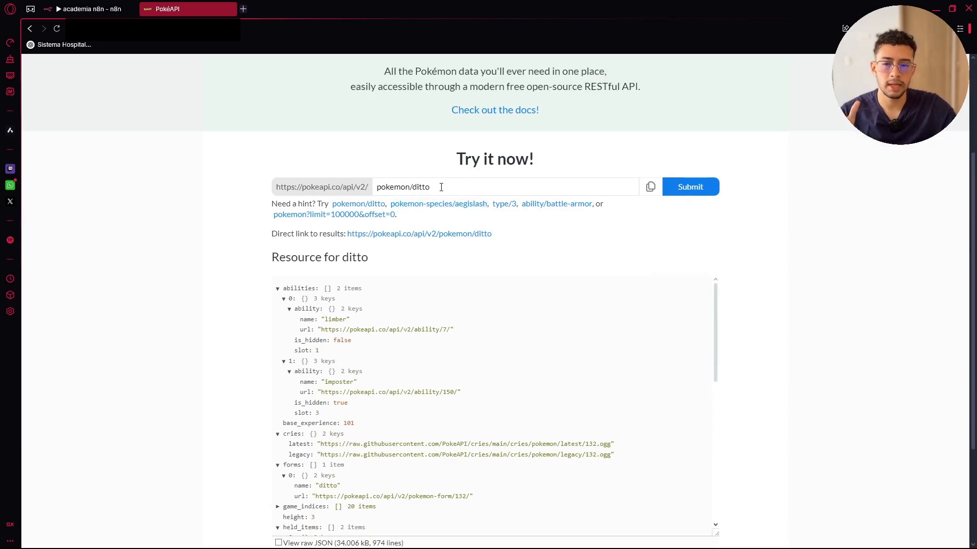
{"action": "left_click_drag", "start_coordinate": [441, 187], "coordinate": [269, 192]}
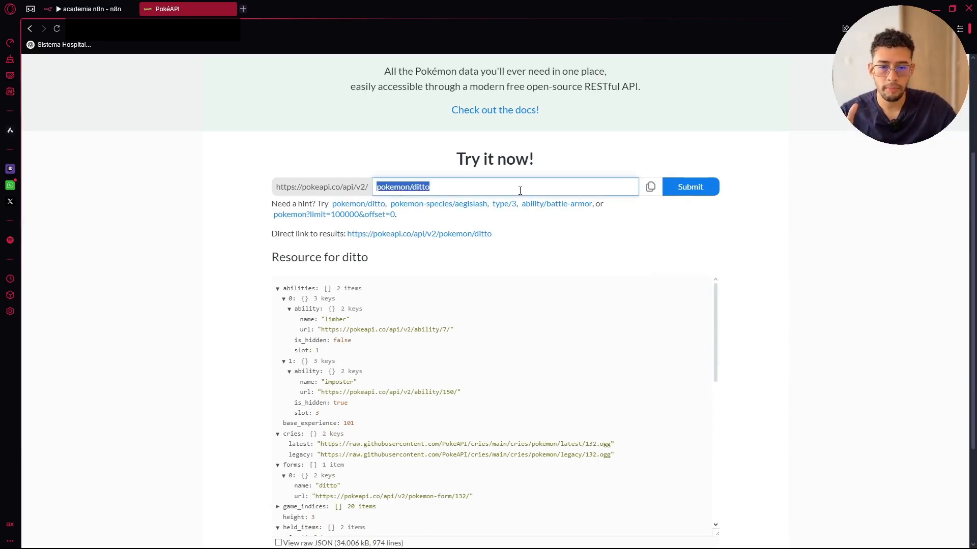
{"action": "scroll", "coordinate": [722, 219], "scroll_direction": "down", "scroll_amount": 1}
{"action": "scroll", "coordinate": [359, 258], "scroll_direction": "down", "scroll_amount": 6}
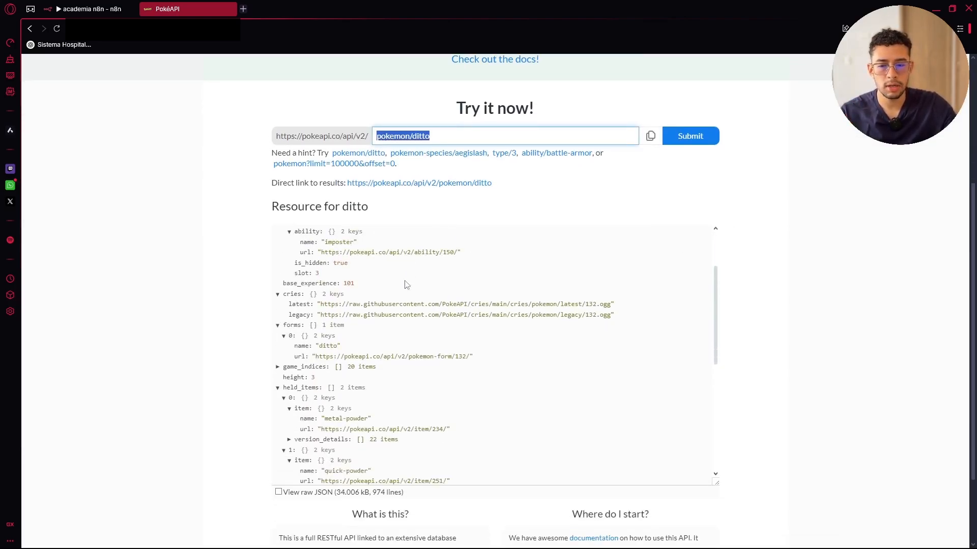
{"action": "scroll", "coordinate": [407, 401], "scroll_direction": "down", "scroll_amount": 1}
{"action": "scroll", "coordinate": [817, 355], "scroll_direction": "down", "scroll_amount": 3}
{"action": "scroll", "coordinate": [832, 349], "scroll_direction": "up", "scroll_amount": 7}
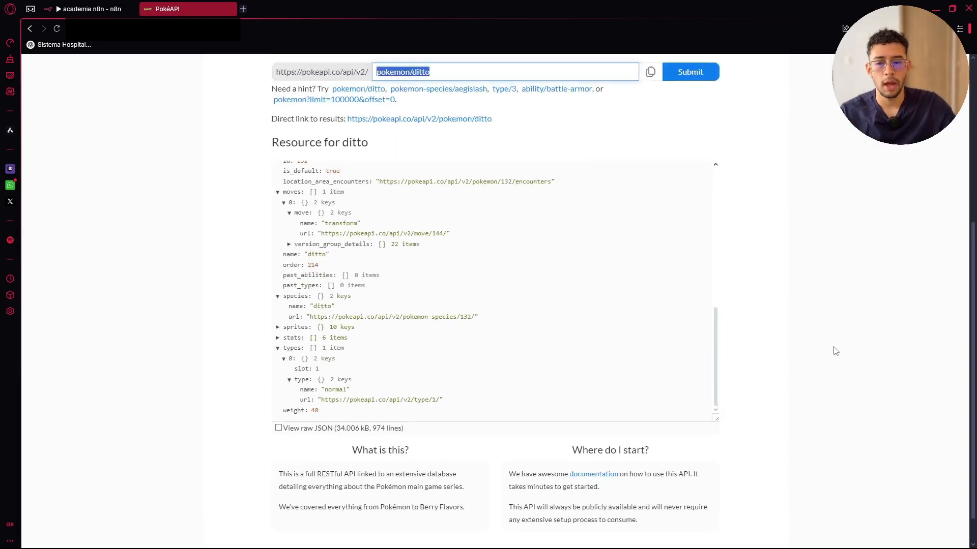
Open the pikachu endpoint from the n8n endpoints note as raw JSON in a new tab
{"action": "left_click", "coordinate": [101, 8]}
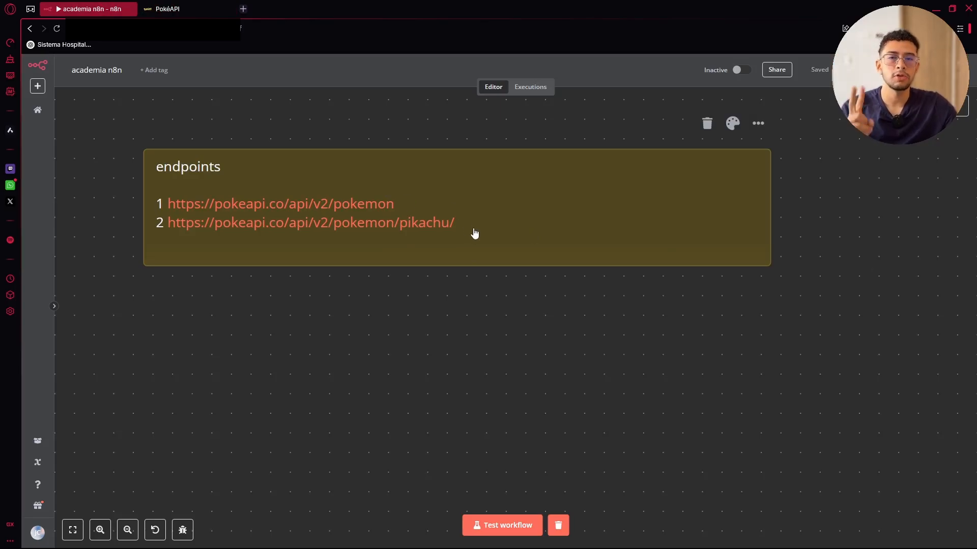
{"action": "left_click", "coordinate": [452, 222]}
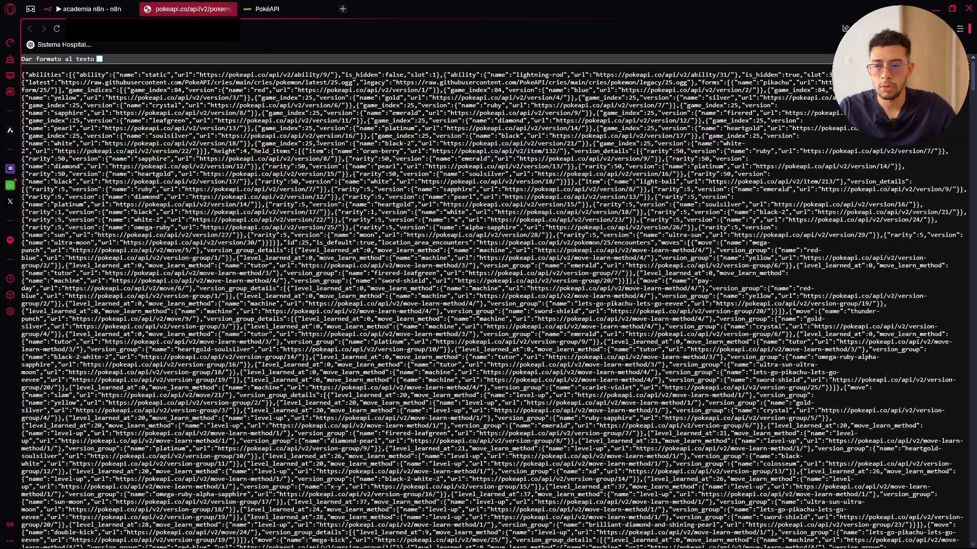
{"action": "scroll", "coordinate": [321, 174], "scroll_direction": "down", "scroll_amount": 5}
Open the pokemon list endpoint from the note, select its JSON, and close that tab
{"action": "left_click", "coordinate": [92, 9]}
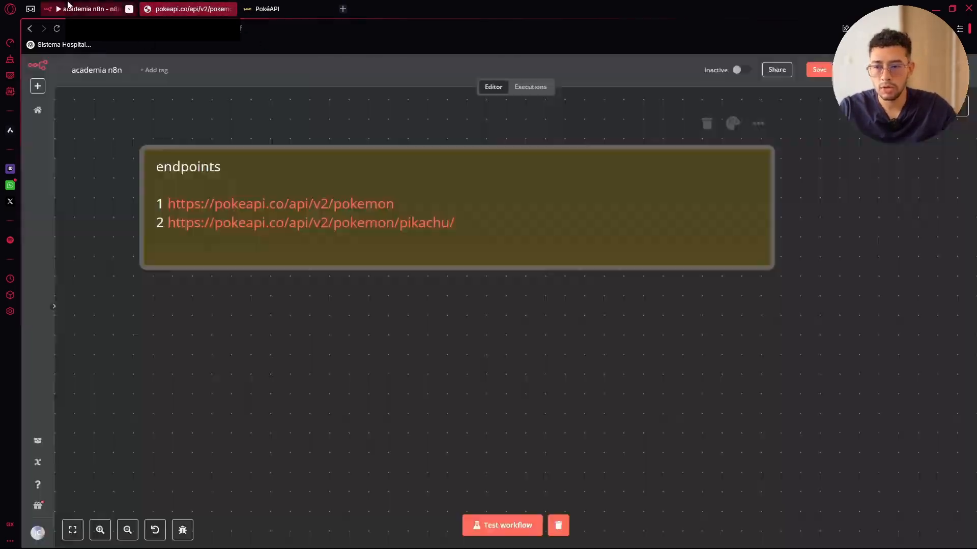
{"action": "left_click", "coordinate": [319, 205]}
{"action": "left_click_drag", "start_coordinate": [270, 121], "coordinate": [22, 74]}
{"action": "key", "text": "ctrl+w"}
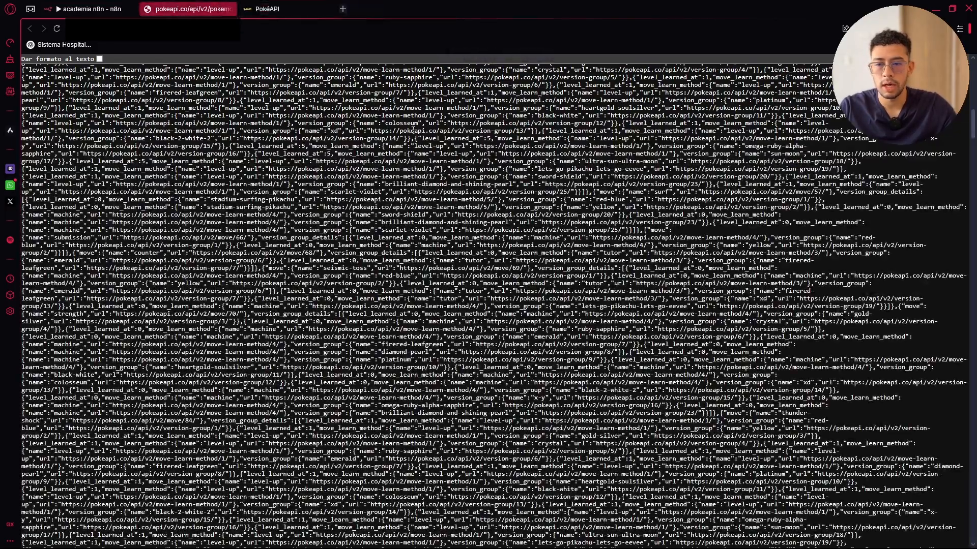
Pretty-print the pikachu JSON, then close its tab and return to n8n
{"action": "scroll", "coordinate": [450, 220], "scroll_direction": "down", "scroll_amount": 6}
{"action": "scroll", "coordinate": [449, 221], "scroll_direction": "down", "scroll_amount": 5}
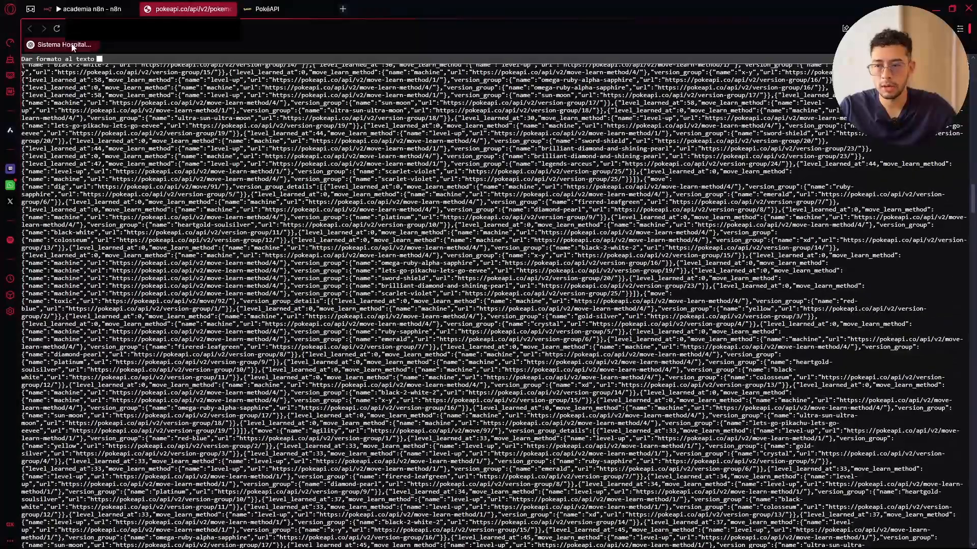
{"action": "left_click", "coordinate": [99, 59]}
{"action": "scroll", "coordinate": [162, 128], "scroll_direction": "up", "scroll_amount": 15}
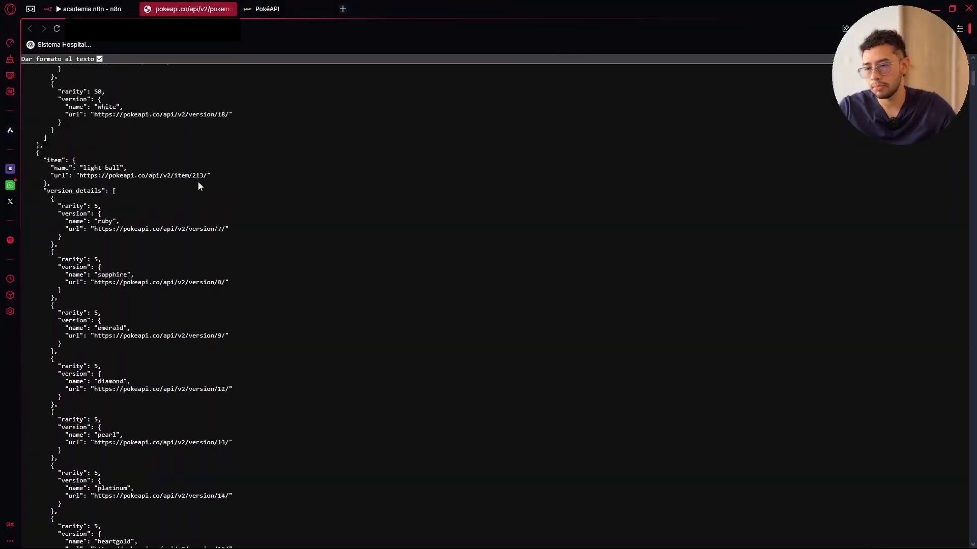
{"action": "scroll", "coordinate": [117, 153], "scroll_direction": "up", "scroll_amount": 15}
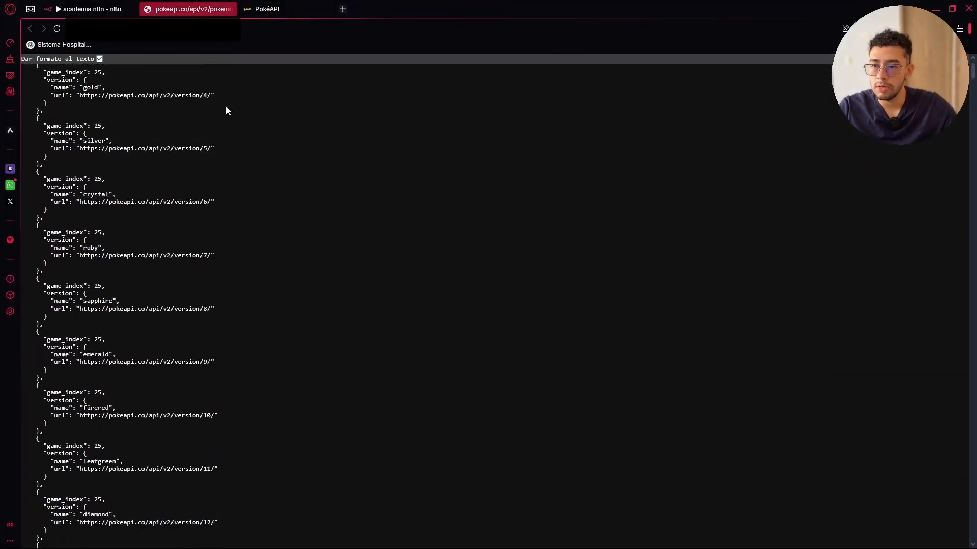
{"action": "left_click", "coordinate": [230, 9]}
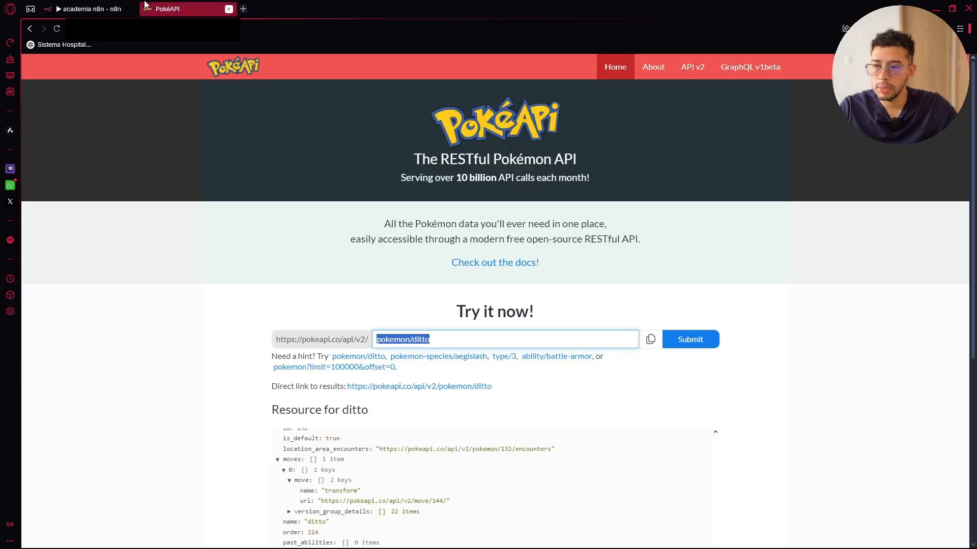
{"action": "left_click", "coordinate": [88, 8]}
Copy the first endpoint URL from the endpoints sticky note
{"action": "double_click", "coordinate": [443, 192]}
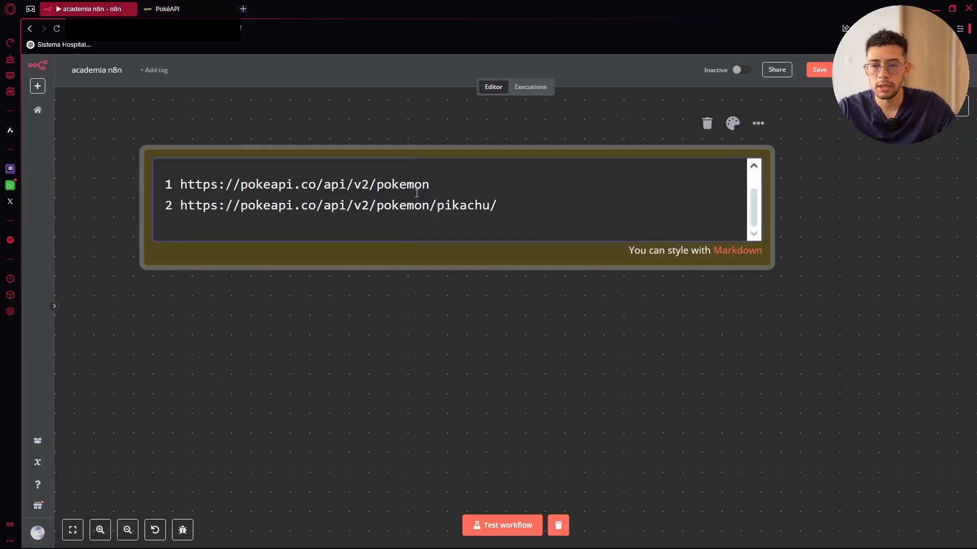
{"action": "left_click_drag", "start_coordinate": [445, 182], "coordinate": [196, 188]}
{"action": "right_click", "coordinate": [187, 187]}
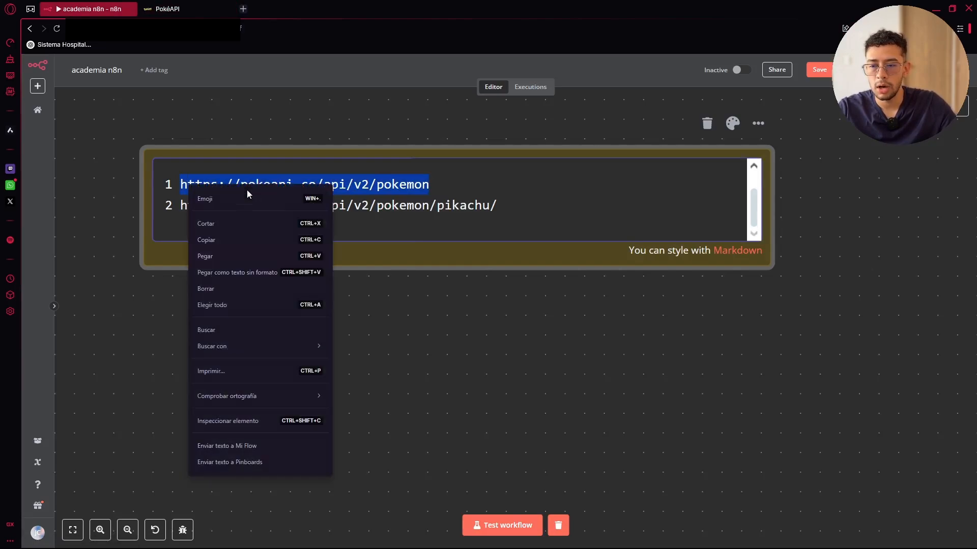
{"action": "left_click", "coordinate": [217, 239]}
{"action": "left_click", "coordinate": [349, 103]}
{"action": "scroll", "coordinate": [823, 187], "scroll_direction": "down", "scroll_amount": 5}
{"action": "left_click_drag", "start_coordinate": [836, 174], "coordinate": [536, 295]}
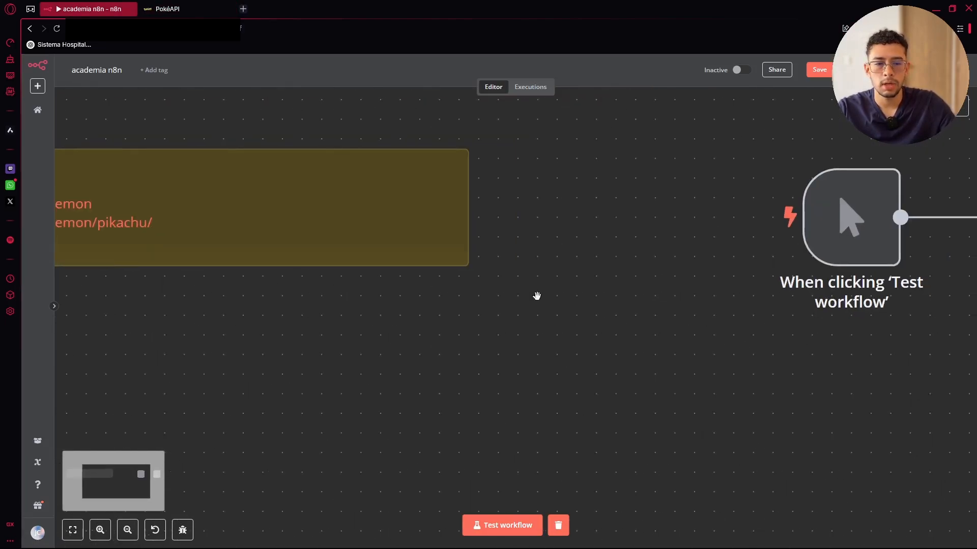
{"action": "left_click_drag", "start_coordinate": [642, 182], "coordinate": [253, 225]}
{"action": "scroll", "coordinate": [375, 216], "scroll_direction": "down", "scroll_amount": 3}
Test the HTTP Request node on the pokemon endpoint with method POST, which returns an error
{"action": "double_click", "coordinate": [567, 250]}
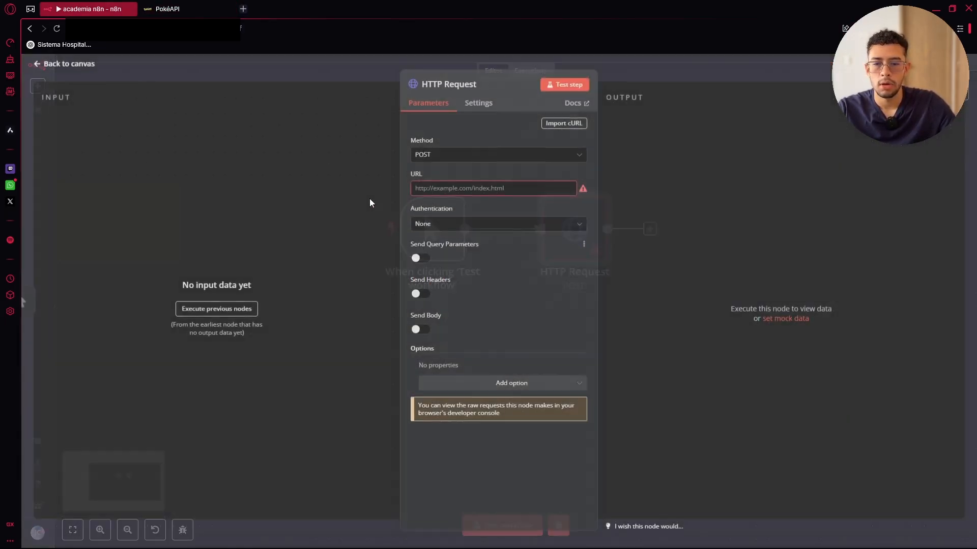
{"action": "left_click", "coordinate": [432, 192]}
{"action": "left_click", "coordinate": [445, 155]}
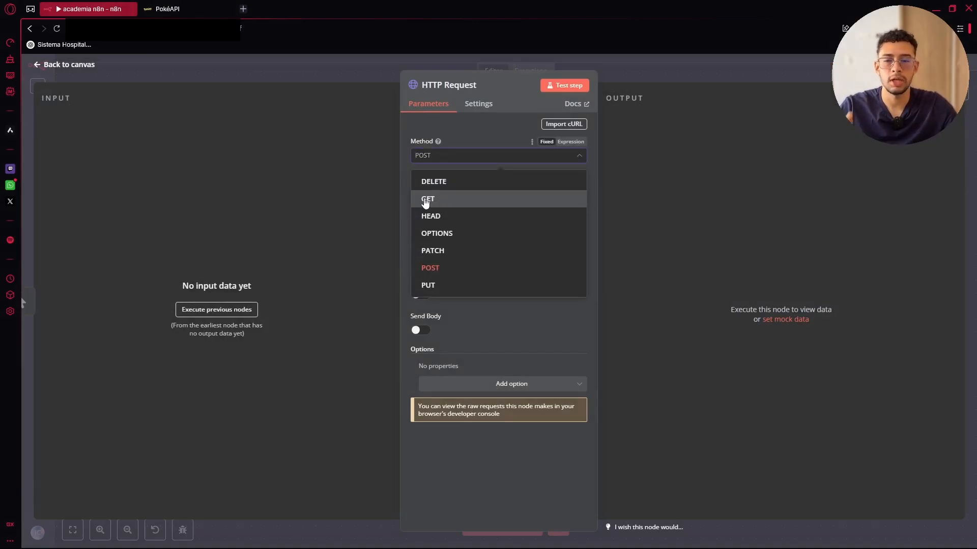
{"action": "left_click", "coordinate": [427, 201]}
{"action": "left_click", "coordinate": [420, 158]}
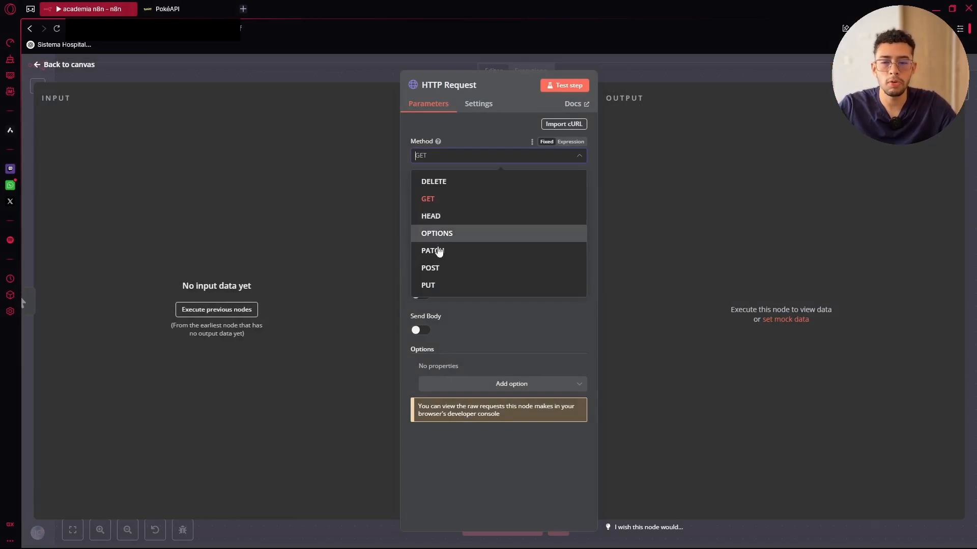
{"action": "left_click", "coordinate": [430, 268]}
{"action": "left_click", "coordinate": [565, 85]}
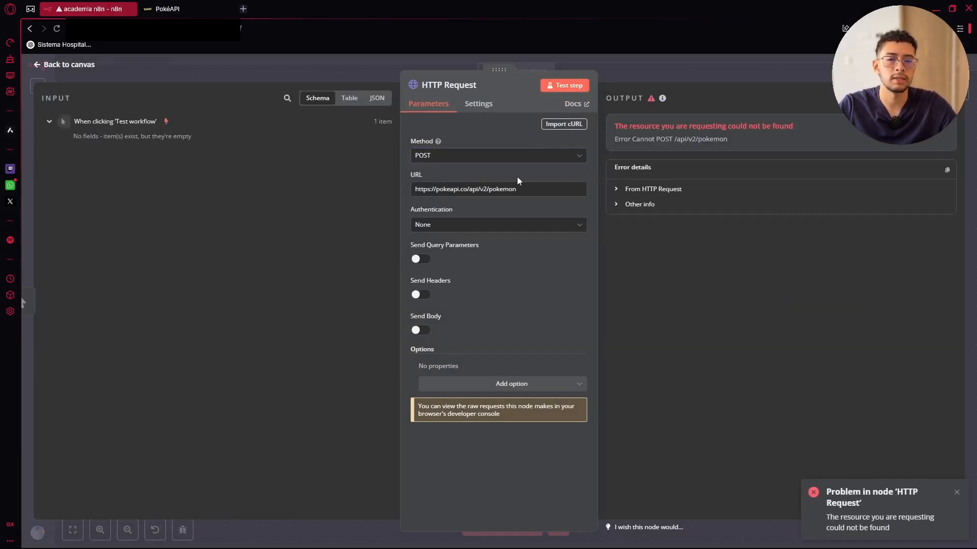
{"action": "left_click_drag", "start_coordinate": [616, 127], "coordinate": [793, 127]}
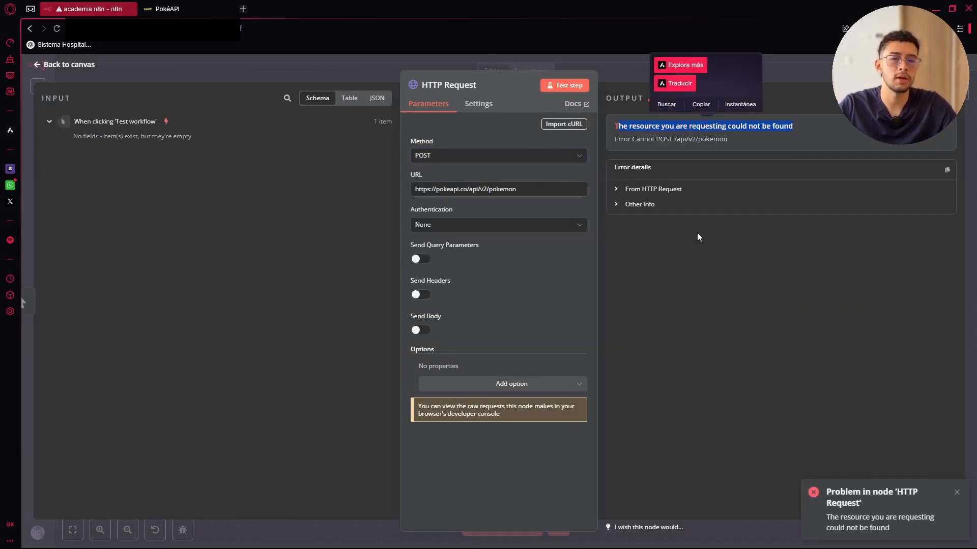
Switch the method back to GET and rerun, returning count 1304 with bulbasaur, ivysaur, venusaur
{"action": "left_click", "coordinate": [443, 156]}
{"action": "left_click", "coordinate": [441, 201]}
{"action": "left_click", "coordinate": [564, 85]}
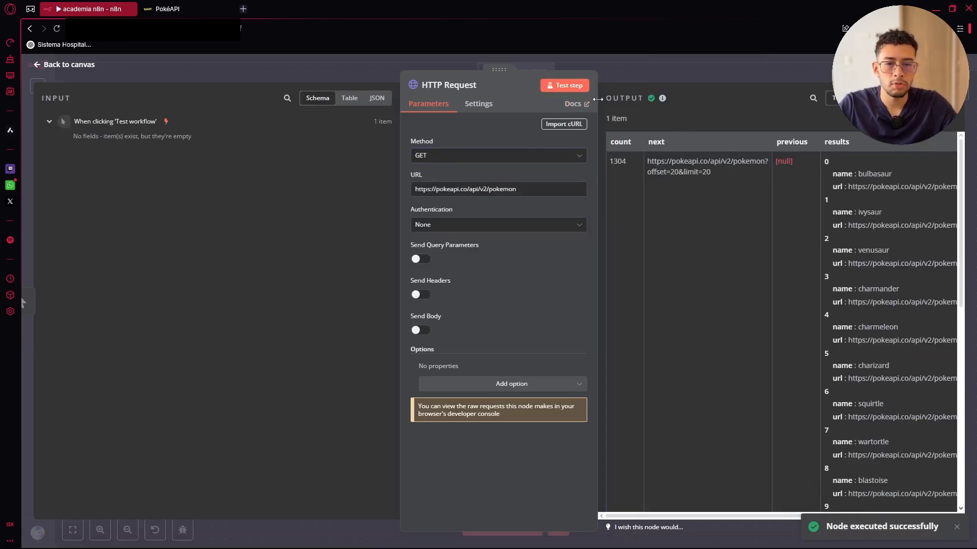
{"action": "left_click_drag", "start_coordinate": [598, 99], "coordinate": [577, 99]}
{"action": "left_click_drag", "start_coordinate": [516, 190], "coordinate": [405, 192]}
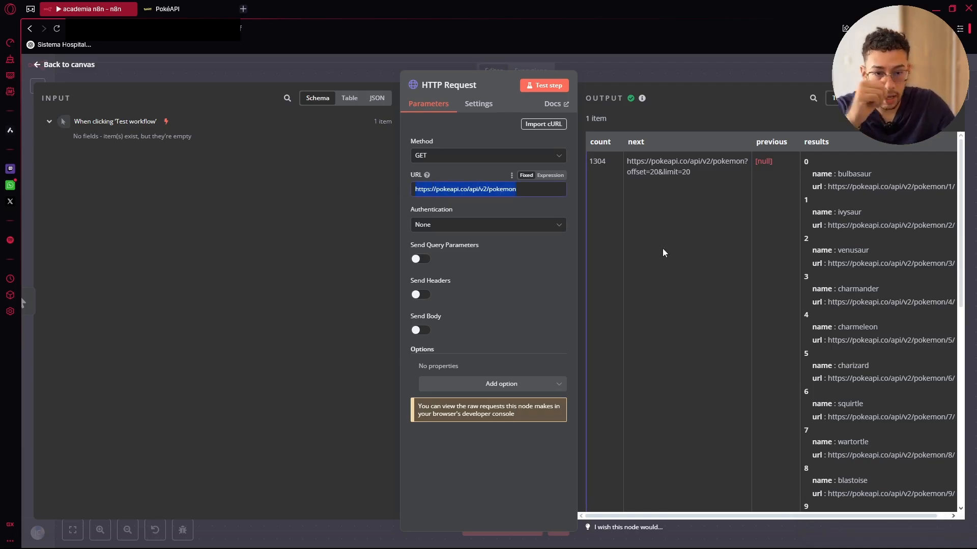
Show the node output as JSON and scroll through the Pokémon list
{"action": "left_click", "coordinate": [867, 98]}
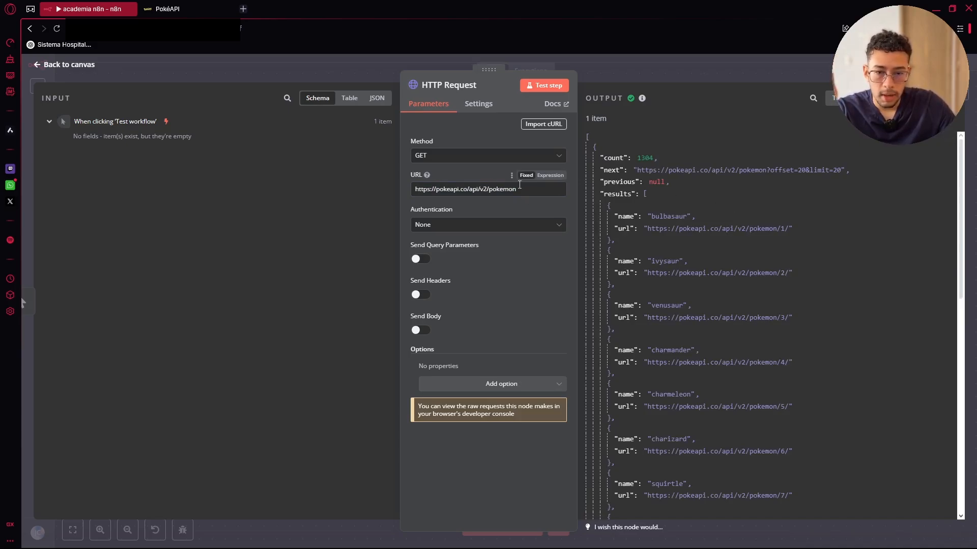
{"action": "scroll", "coordinate": [630, 204], "scroll_direction": "down", "scroll_amount": 10}
{"action": "scroll", "coordinate": [627, 205], "scroll_direction": "down", "scroll_amount": 2}
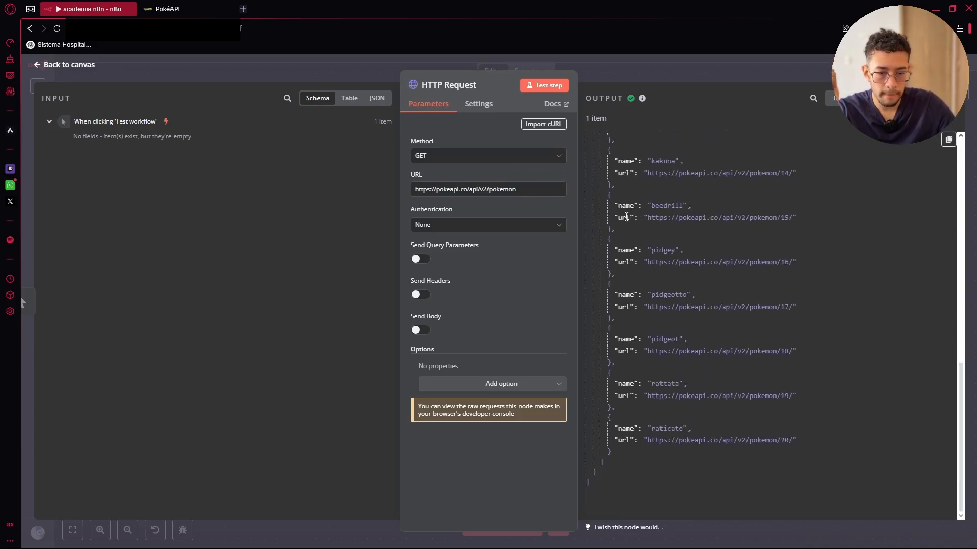
{"action": "scroll", "coordinate": [740, 426], "scroll_direction": "up", "scroll_amount": 12}
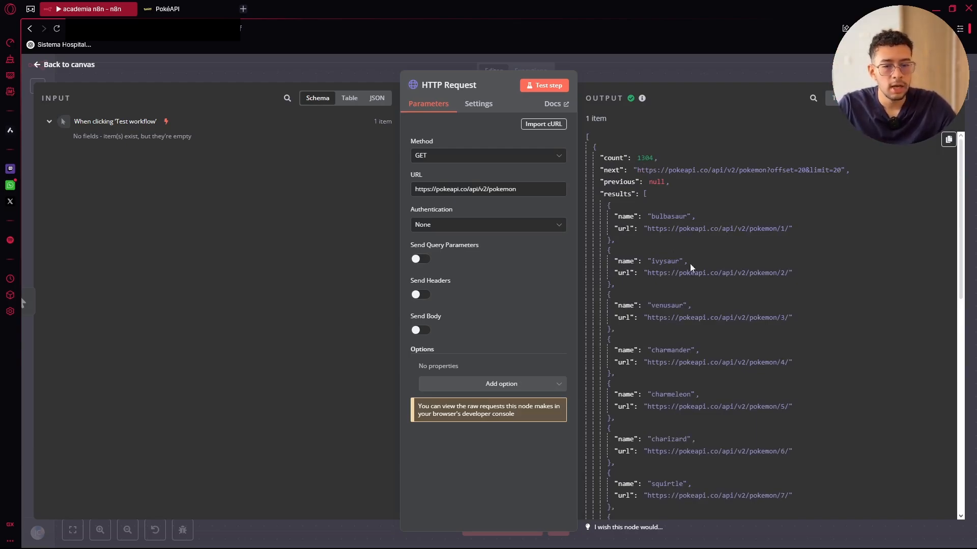
{"action": "scroll", "coordinate": [678, 216], "scroll_direction": "down", "scroll_amount": 5}
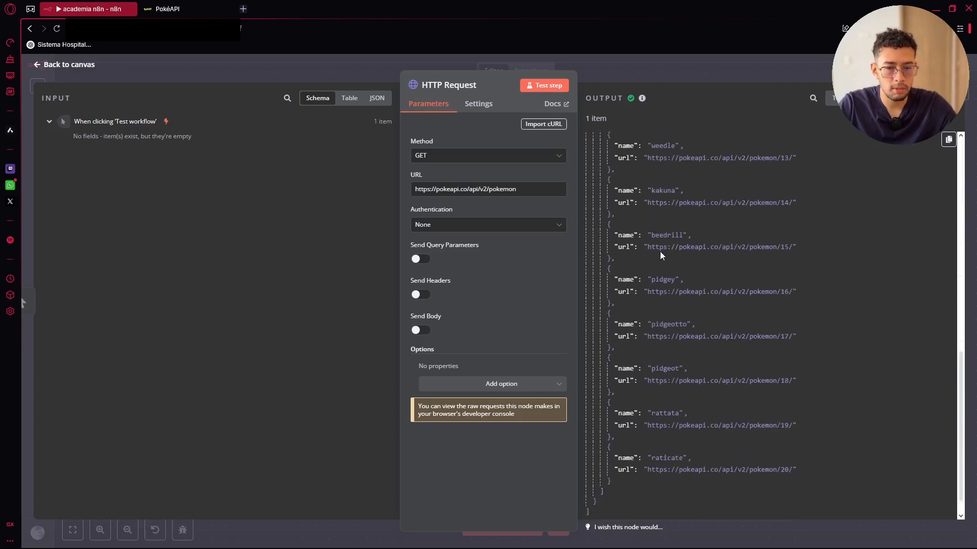
{"action": "scroll", "coordinate": [640, 264], "scroll_direction": "up", "scroll_amount": 5}
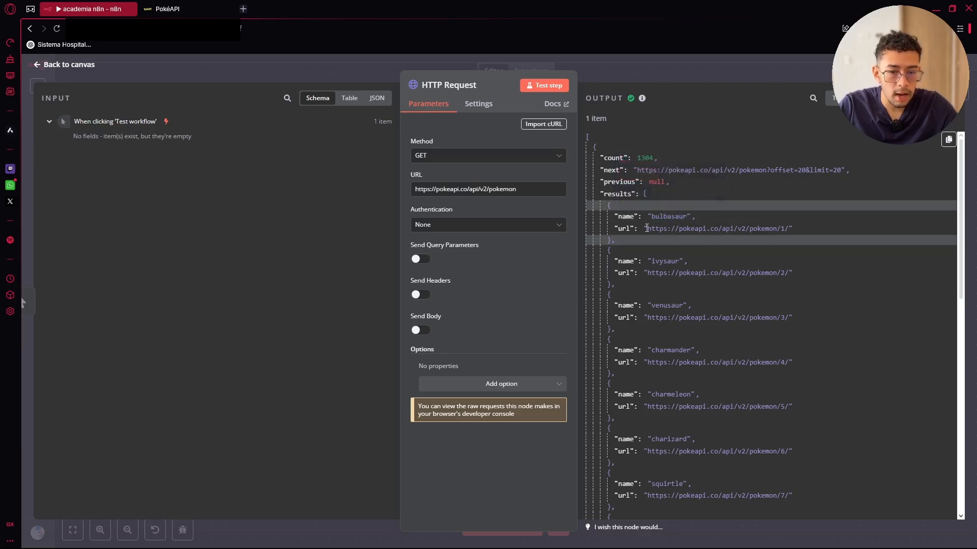
{"action": "left_click_drag", "start_coordinate": [689, 228], "coordinate": [782, 230]}
{"action": "right_click", "coordinate": [790, 228]}
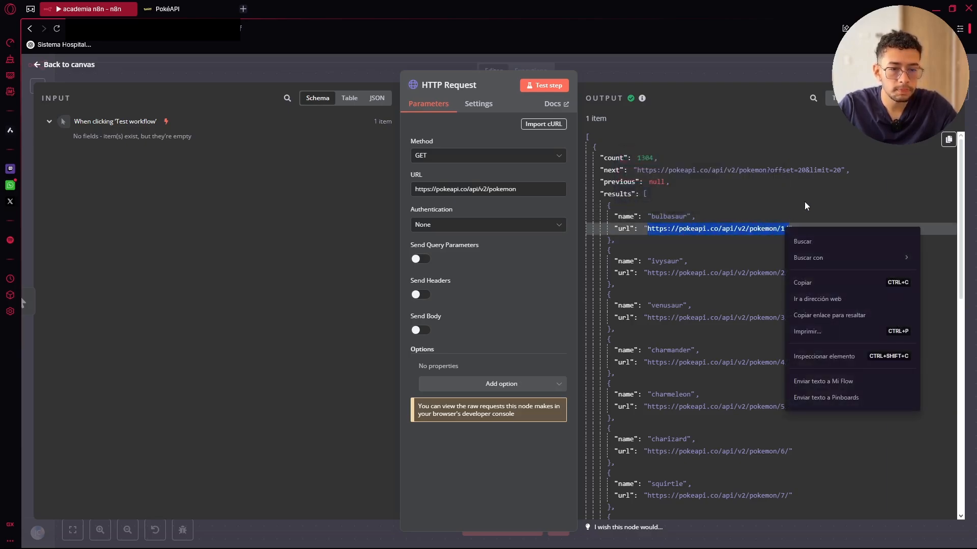
{"action": "left_click", "coordinate": [804, 282]}
{"action": "left_click_drag", "start_coordinate": [516, 189], "coordinate": [377, 187]}
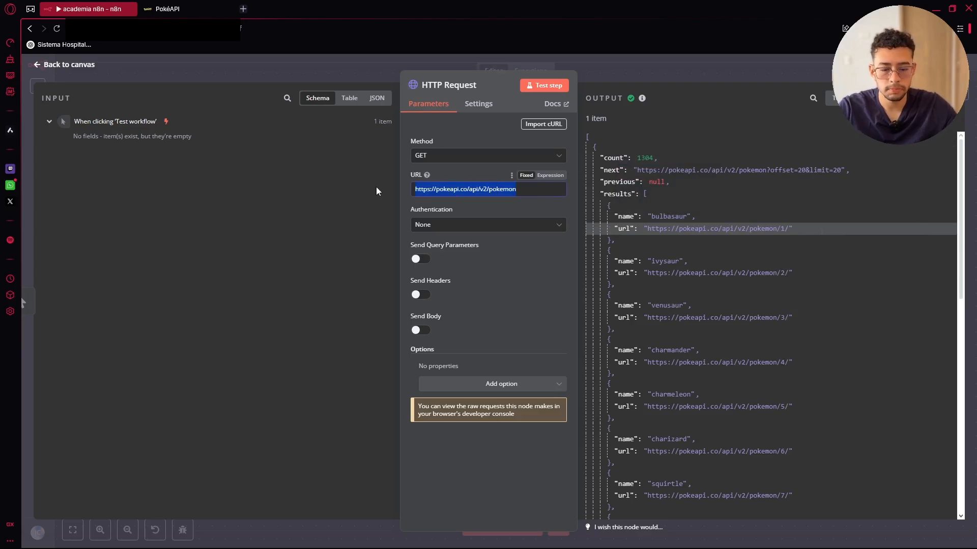
{"action": "key", "text": "BackSpace"}
{"action": "key", "text": "ctrl+v"}
{"action": "left_click", "coordinate": [542, 93]}
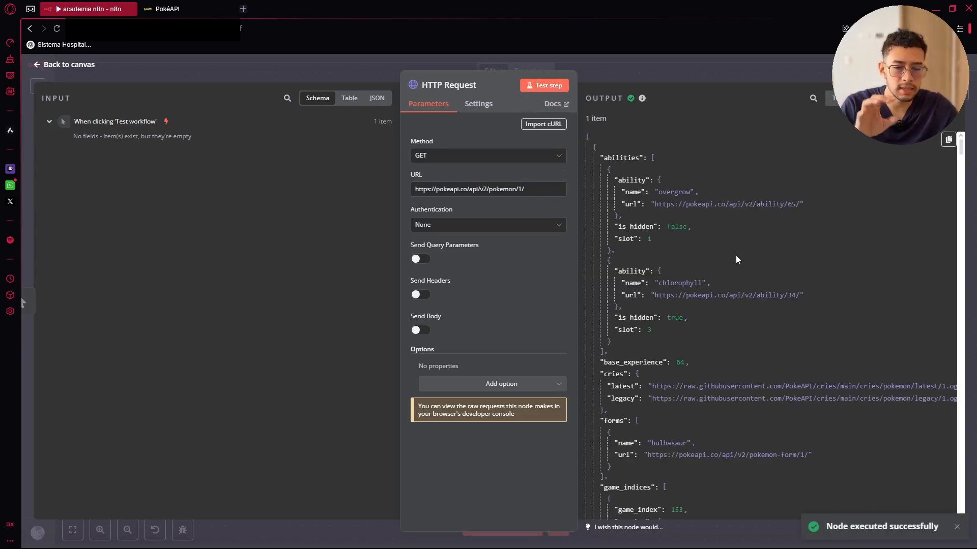
{"action": "scroll", "coordinate": [714, 259], "scroll_direction": "down", "scroll_amount": 3}
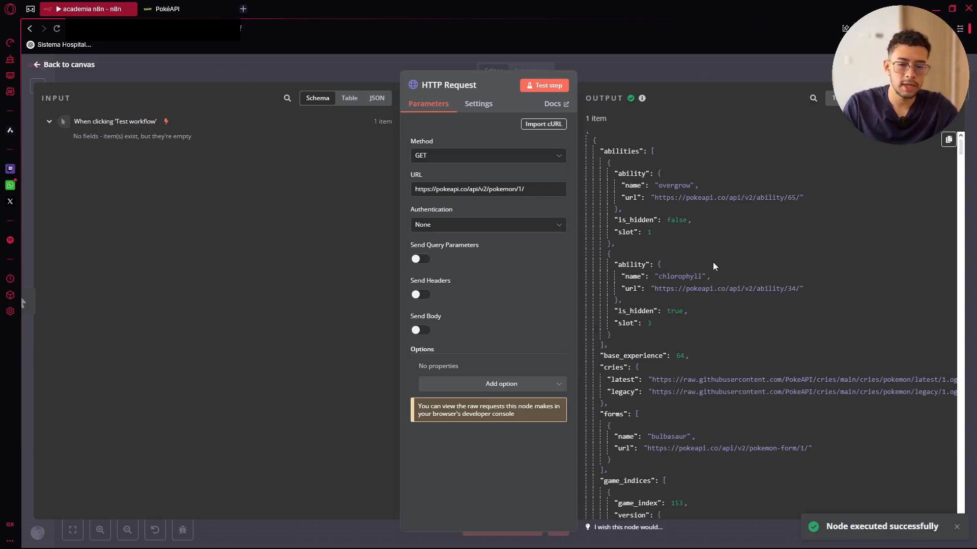
{"action": "left_click", "coordinate": [168, 9]}
{"action": "scroll", "coordinate": [626, 157], "scroll_direction": "down", "scroll_amount": 6}
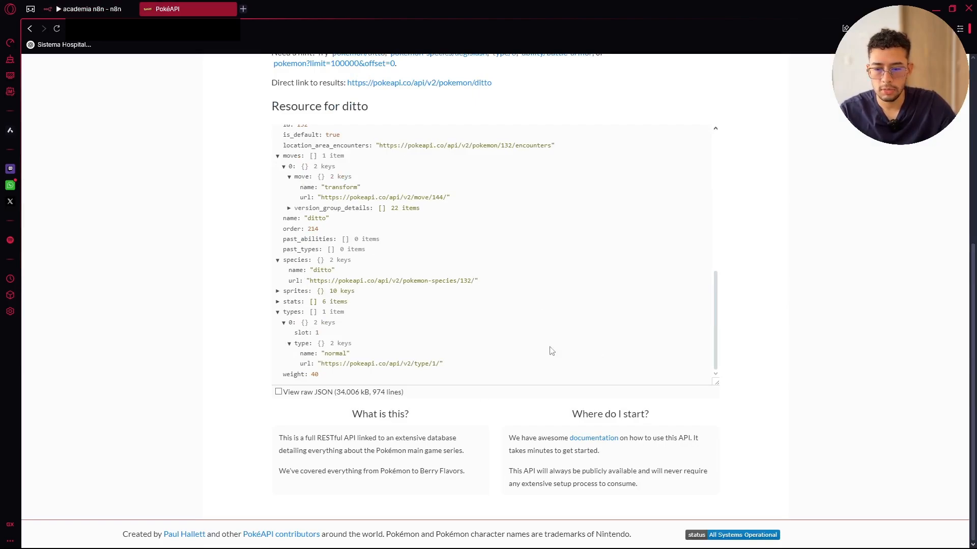
Navigate the PokéAPI site to the API v2 documentation's Pokémon section
{"action": "scroll", "coordinate": [552, 351], "scroll_direction": "up", "scroll_amount": 10}
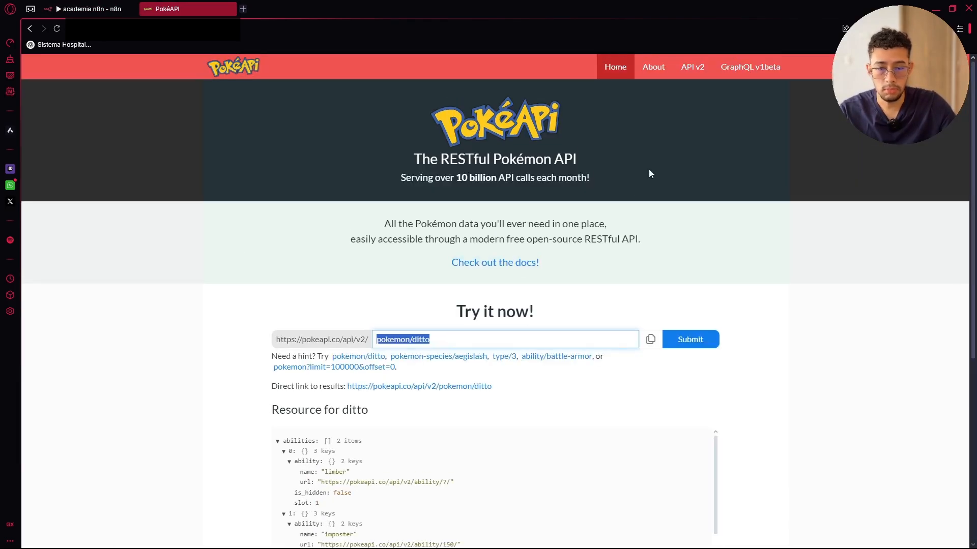
{"action": "left_click", "coordinate": [657, 67]}
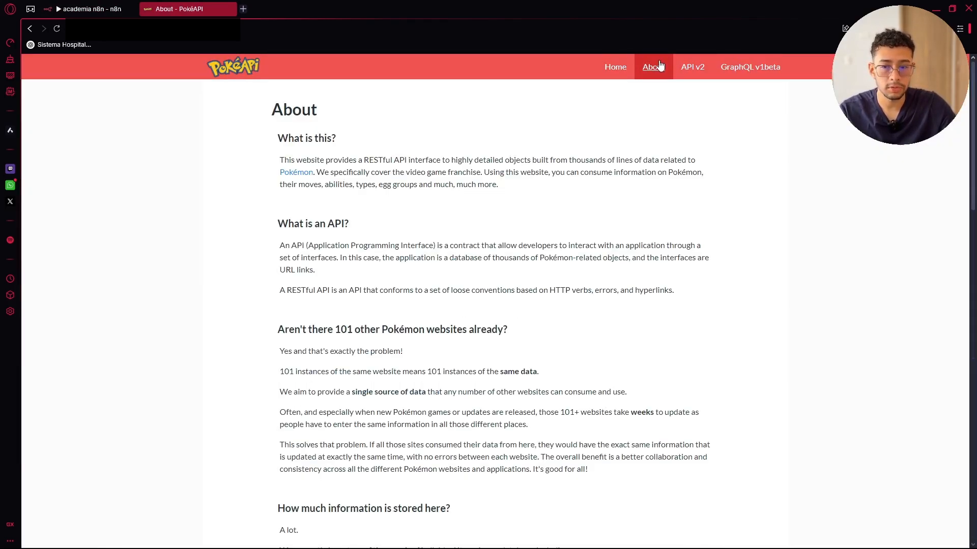
{"action": "scroll", "coordinate": [617, 135], "scroll_direction": "down", "scroll_amount": 5}
{"action": "scroll", "coordinate": [599, 246], "scroll_direction": "down", "scroll_amount": 5}
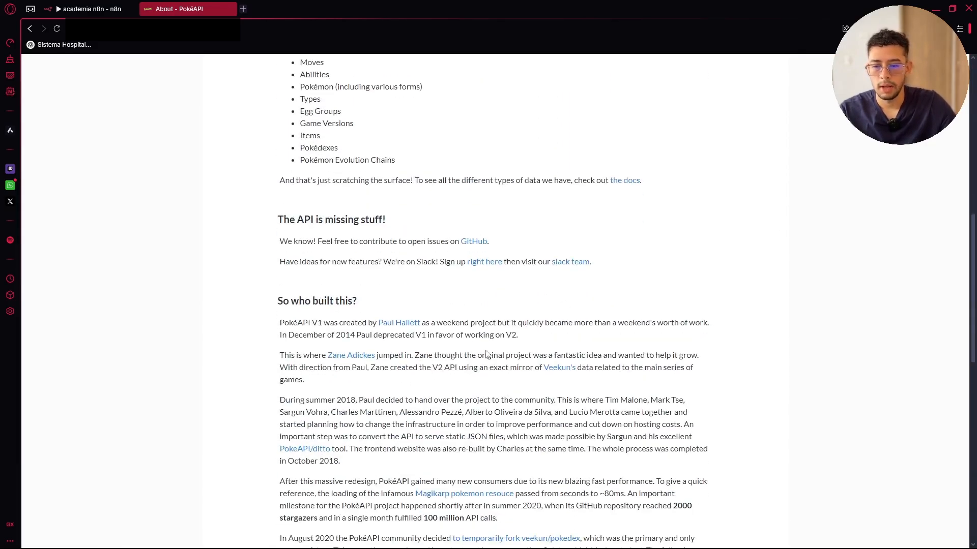
{"action": "scroll", "coordinate": [487, 354], "scroll_direction": "down", "scroll_amount": 12}
{"action": "scroll", "coordinate": [601, 322], "scroll_direction": "up", "scroll_amount": 7}
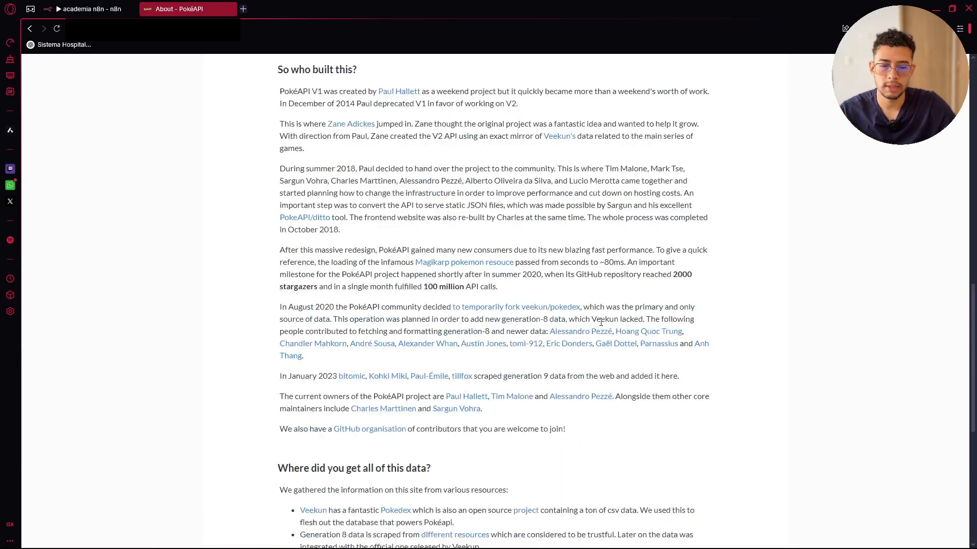
{"action": "scroll", "coordinate": [600, 322], "scroll_direction": "up", "scroll_amount": 14}
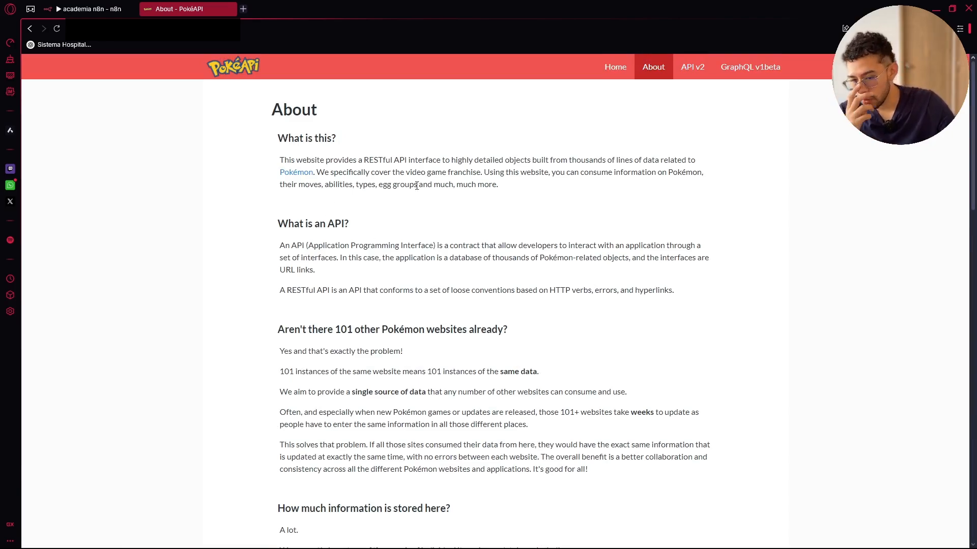
{"action": "left_click", "coordinate": [696, 67]}
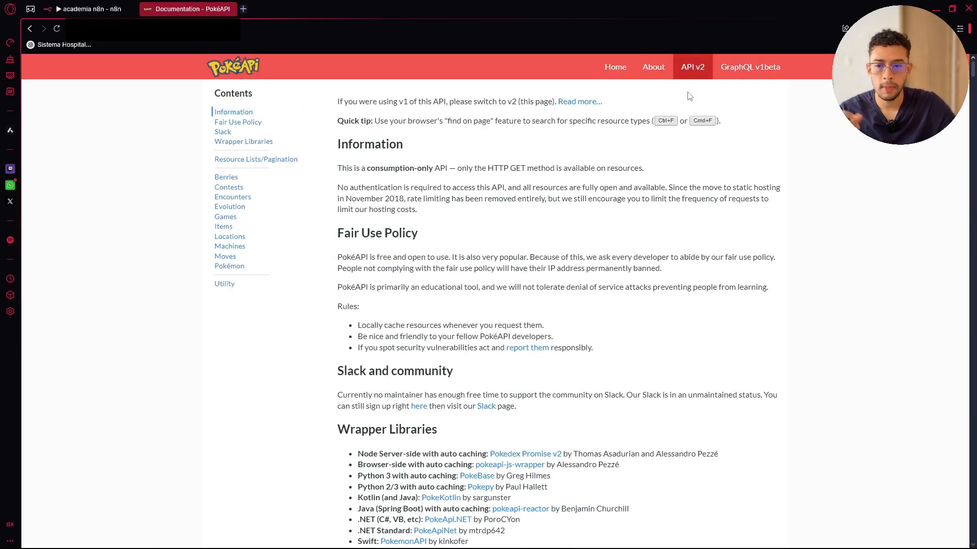
{"action": "scroll", "coordinate": [499, 230], "scroll_direction": "down", "scroll_amount": 10}
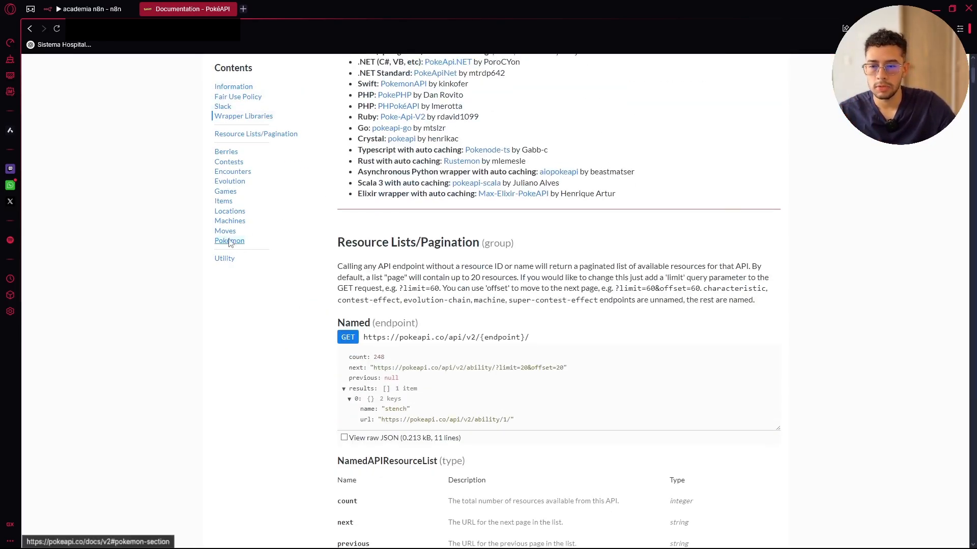
{"action": "left_click", "coordinate": [229, 240]}
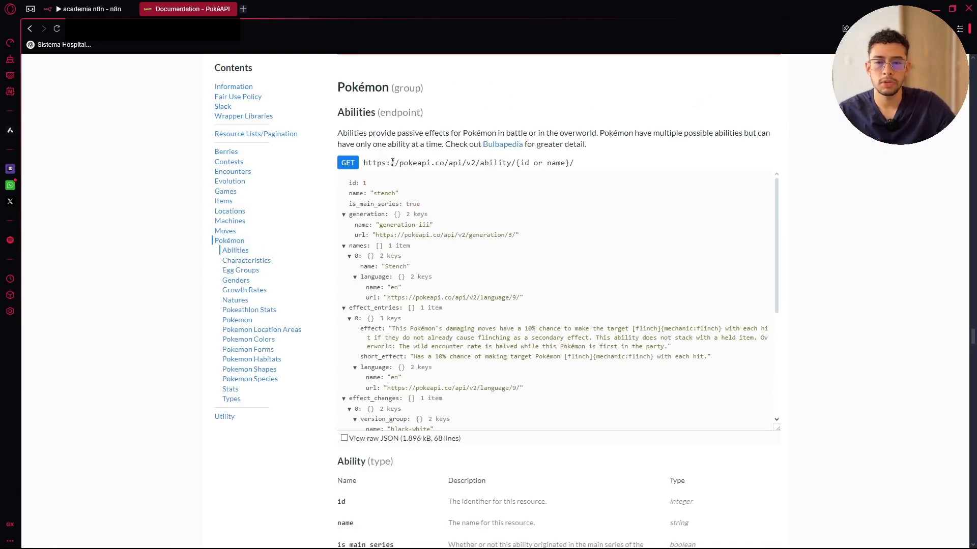
Locate the Abilities endpoint within the Pokémon documentation
{"action": "left_click_drag", "start_coordinate": [500, 165], "coordinate": [534, 164]}
{"action": "left_click", "coordinate": [641, 182]}
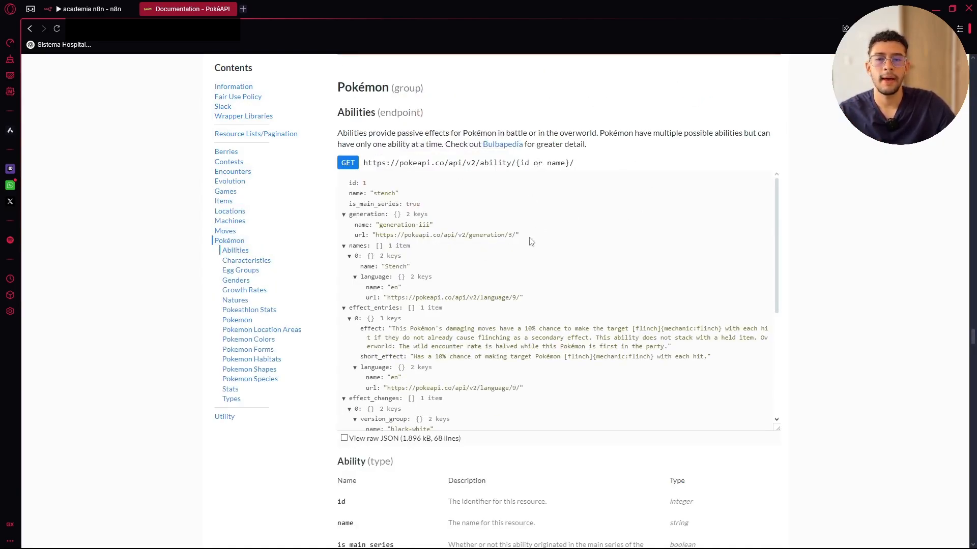
{"action": "scroll", "coordinate": [503, 246], "scroll_direction": "down", "scroll_amount": 15}
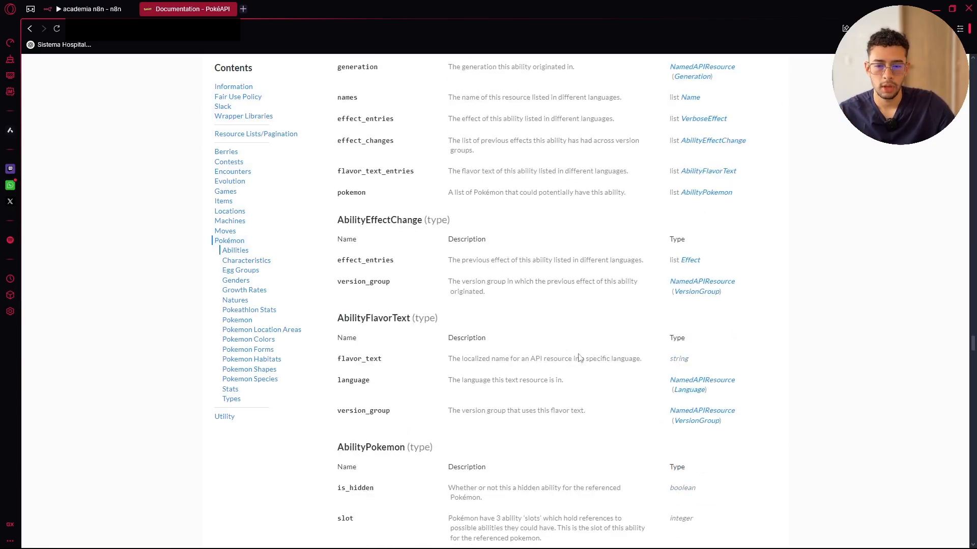
{"action": "scroll", "coordinate": [384, 354], "scroll_direction": "down", "scroll_amount": 4}
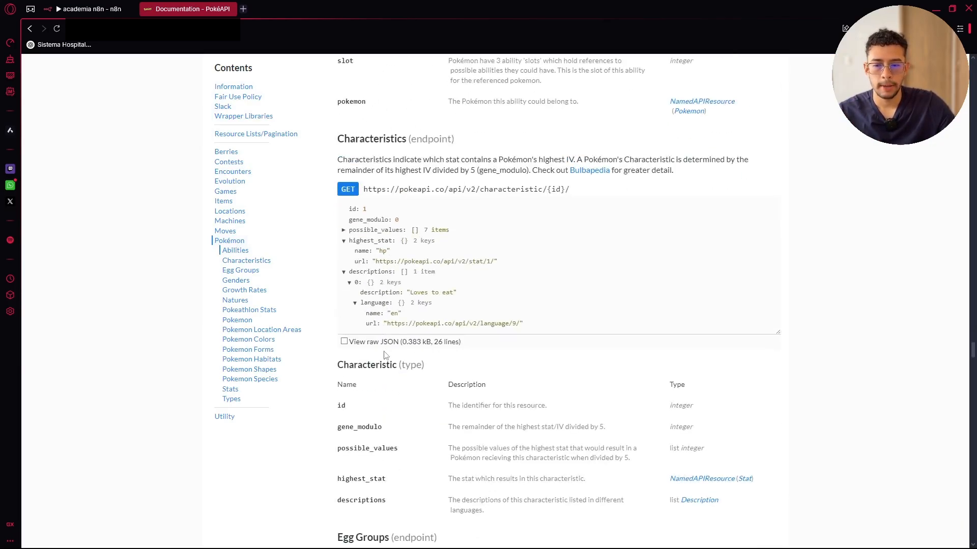
{"action": "scroll", "coordinate": [384, 354], "scroll_direction": "down", "scroll_amount": 13}
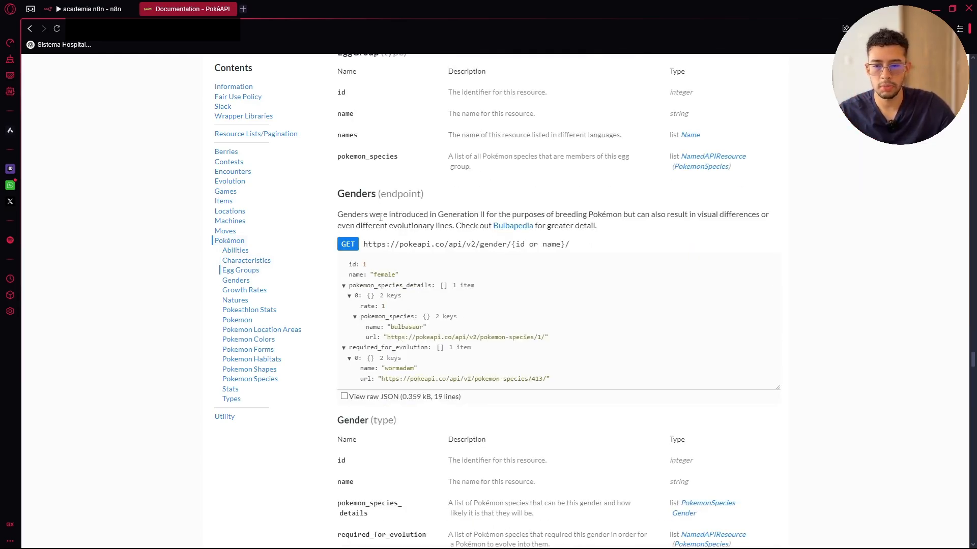
{"action": "scroll", "coordinate": [394, 305], "scroll_direction": "up", "scroll_amount": 18}
{"action": "scroll", "coordinate": [386, 219], "scroll_direction": "down", "scroll_amount": 3}
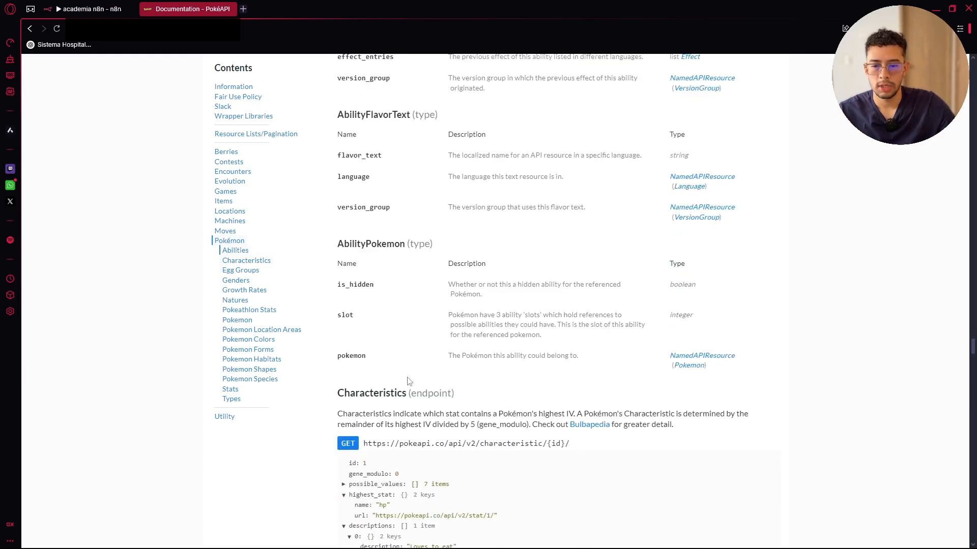
{"action": "scroll", "coordinate": [385, 244], "scroll_direction": "up", "scroll_amount": 13}
{"action": "scroll", "coordinate": [384, 264], "scroll_direction": "up", "scroll_amount": 7}
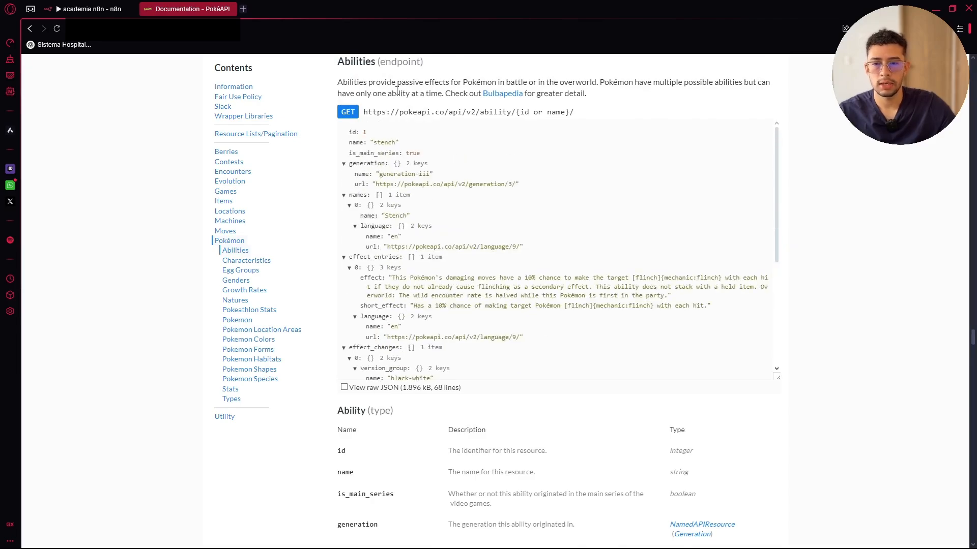
{"action": "left_click_drag", "start_coordinate": [376, 214], "coordinate": [328, 216]}
{"action": "left_click", "coordinate": [495, 219]}
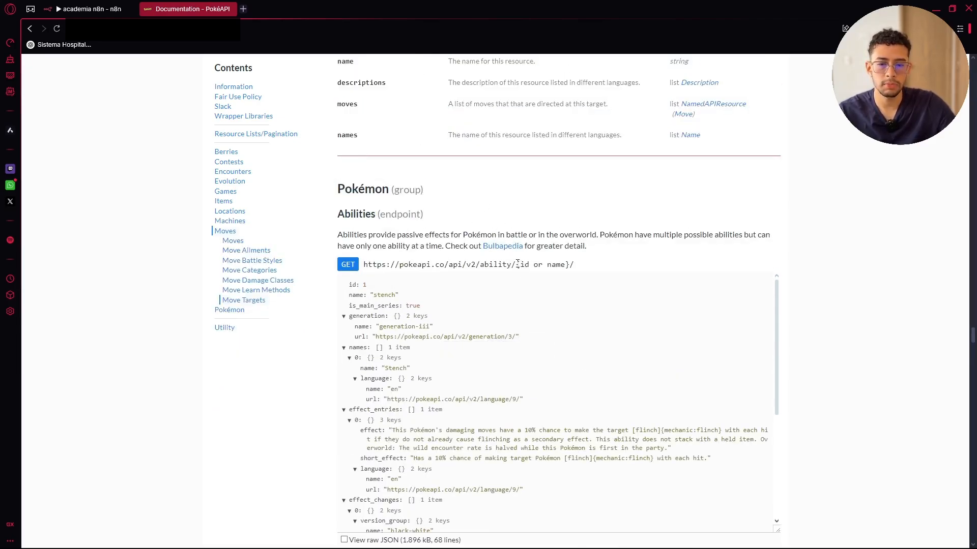
Copy the full Abilities endpoint URL and select the existing request URL in n8n
{"action": "left_click_drag", "start_coordinate": [518, 265], "coordinate": [573, 264]}
{"action": "left_click", "coordinate": [379, 242]}
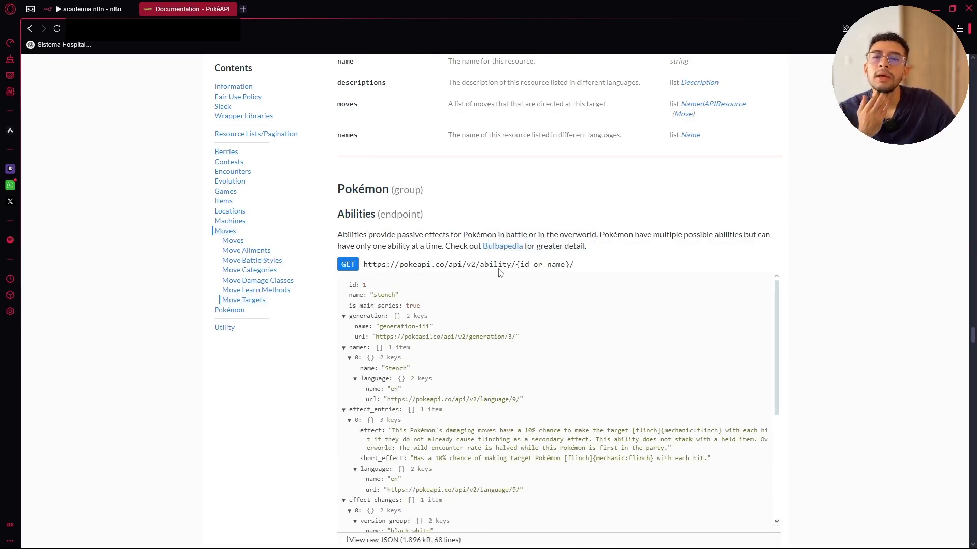
{"action": "left_click_drag", "start_coordinate": [519, 265], "coordinate": [367, 262]}
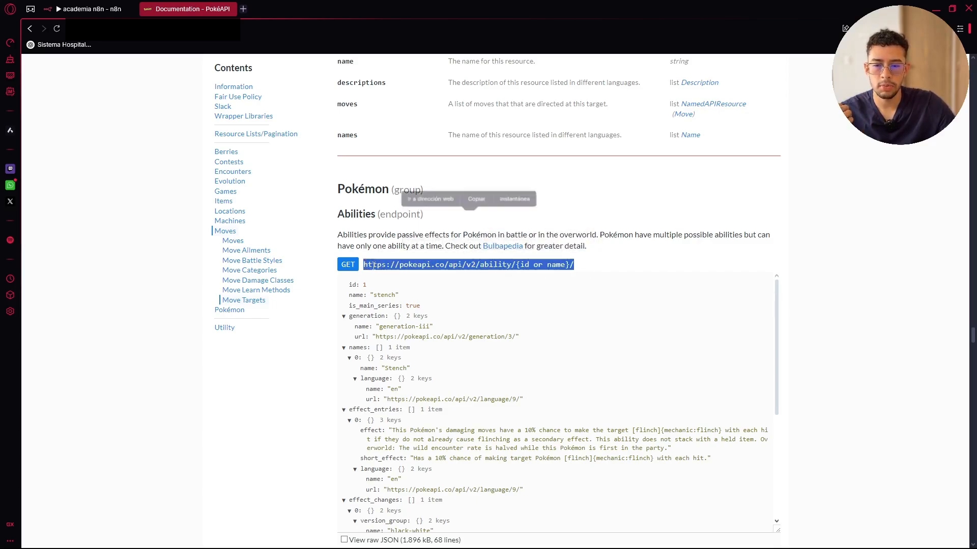
{"action": "right_click", "coordinate": [370, 261]}
{"action": "left_click", "coordinate": [416, 315]}
{"action": "left_click", "coordinate": [92, 6]}
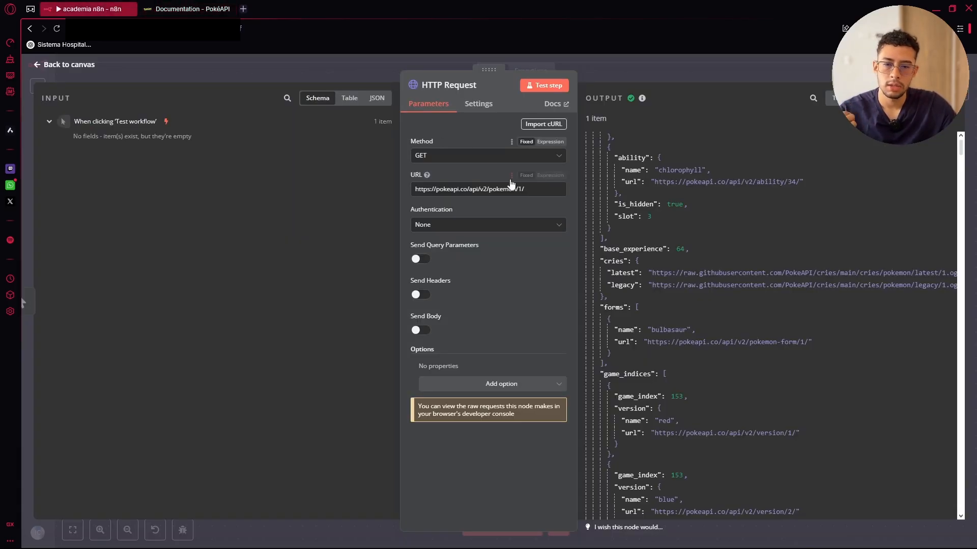
{"action": "left_click_drag", "start_coordinate": [526, 189], "coordinate": [426, 188]}
{"action": "key", "text": "BackSpace"}
{"action": "key", "text": "BackSpace"}
{"action": "key", "text": "BackSpace"}
{"action": "key", "text": "BackSpace"}
{"action": "key", "text": "BackSpace"}
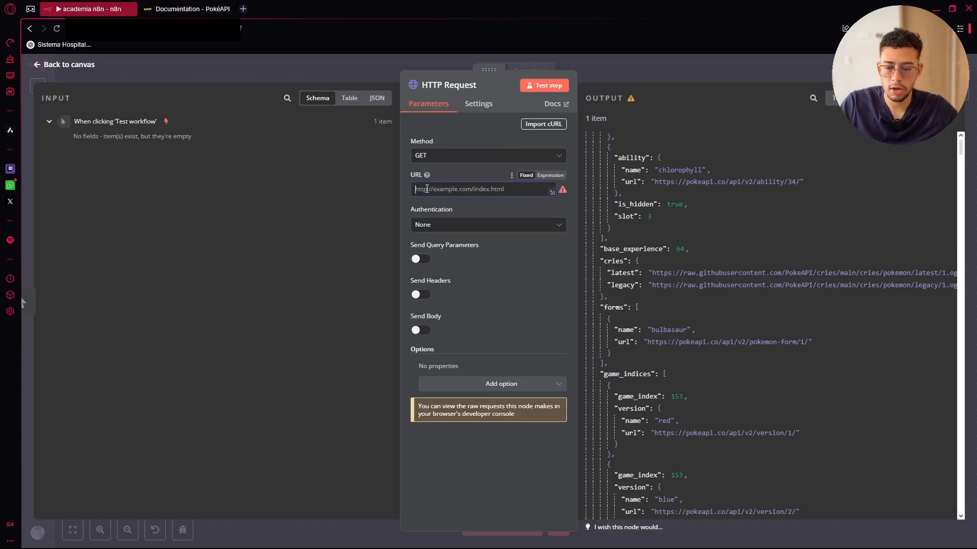
{"action": "key", "text": "ctrl+v"}
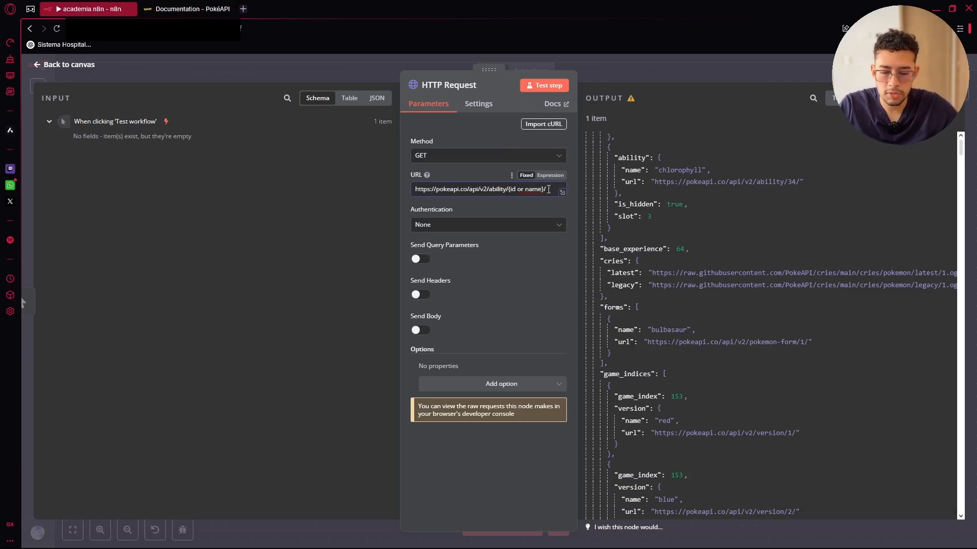
{"action": "key", "text": "BackSpace"}
{"action": "key", "text": "BackSpace"}
{"action": "key", "text": "BackSpace"}
{"action": "key", "text": "BackSpace"}
{"action": "key", "text": "BackSpace"}
{"action": "key", "text": "BackSpace"}
{"action": "key", "text": "BackSpace"}
{"action": "key", "text": "BackSpace"}
{"action": "key", "text": "BackSpace"}
{"action": "key", "text": "BackSpace"}
{"action": "key", "text": "BackSpace"}
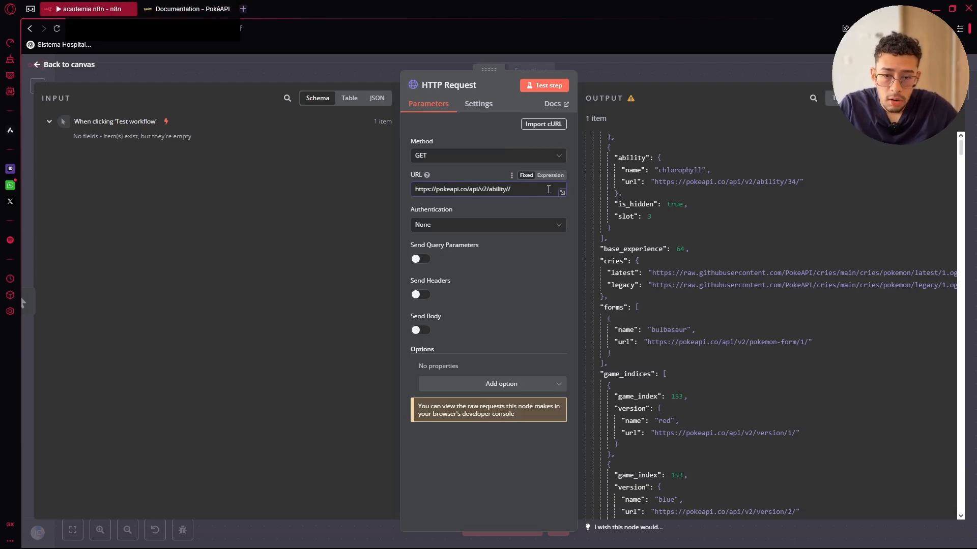
{"action": "type", "text": "25"}
{"action": "left_click", "coordinate": [544, 85]}
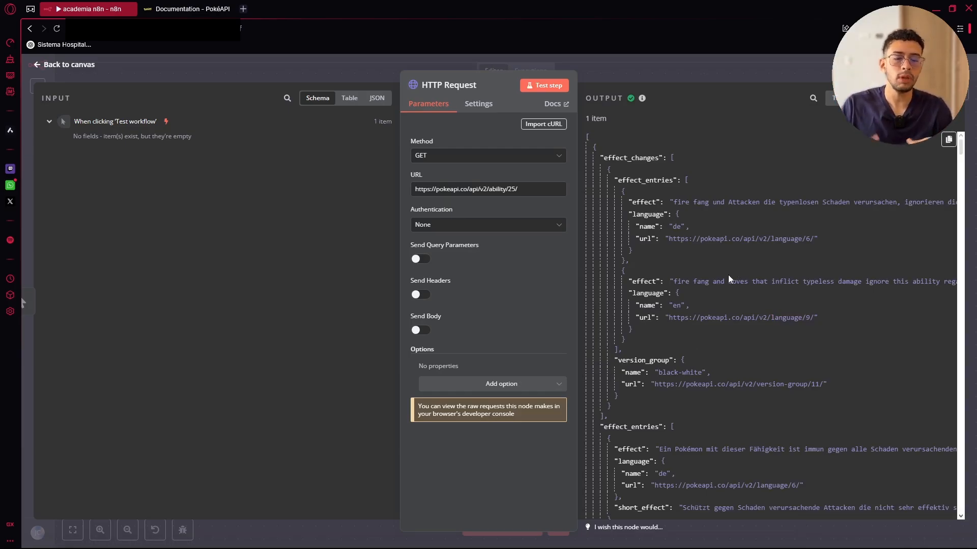
Switch ability 25's response between the Table and JSON views
{"action": "scroll", "coordinate": [740, 225], "scroll_direction": "down", "scroll_amount": 2}
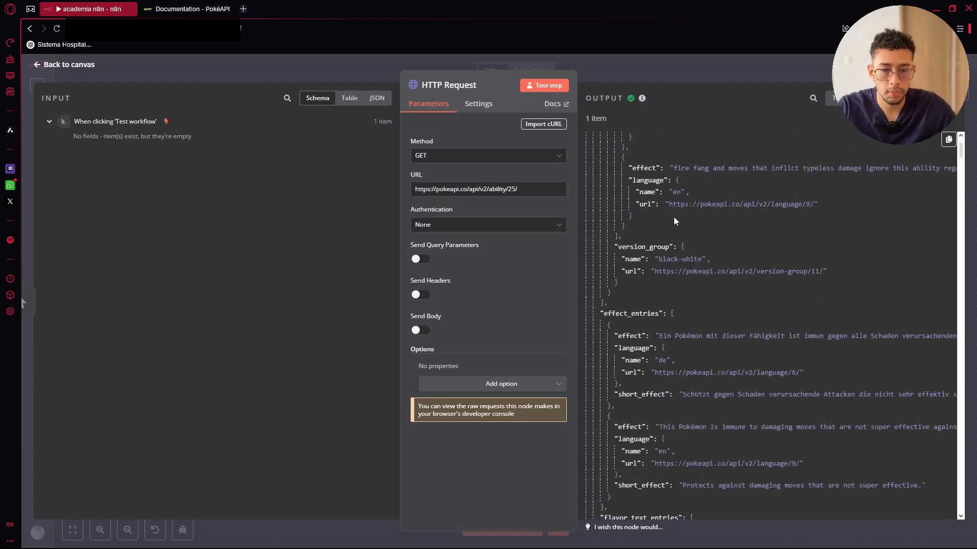
{"action": "double_click", "coordinate": [489, 189]}
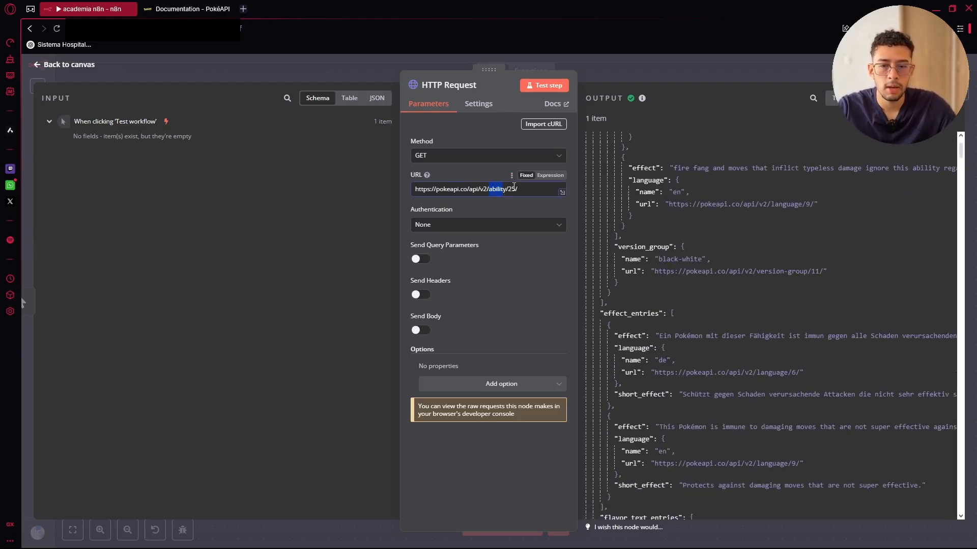
{"action": "left_click", "coordinate": [514, 188]}
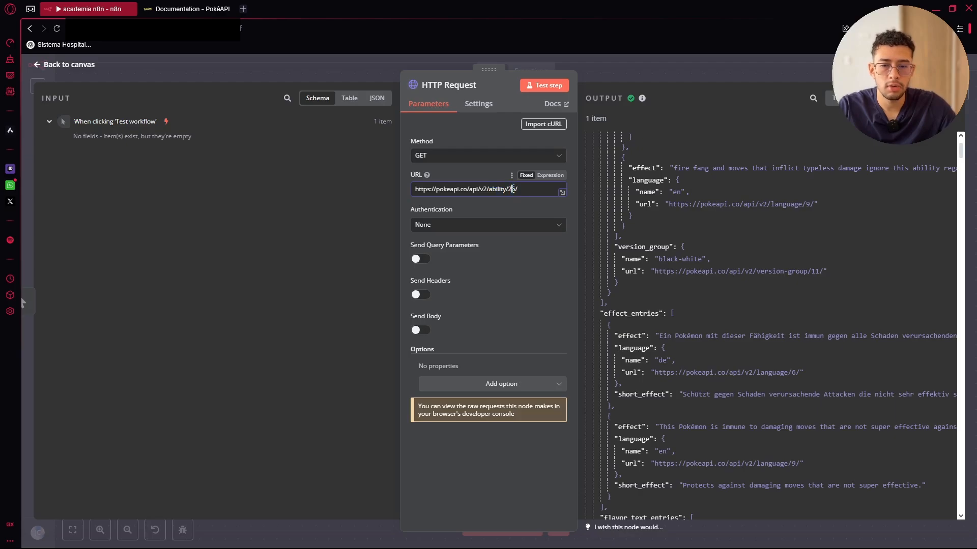
{"action": "scroll", "coordinate": [682, 214], "scroll_direction": "up", "scroll_amount": 2}
{"action": "scroll", "coordinate": [682, 214], "scroll_direction": "down", "scroll_amount": 2}
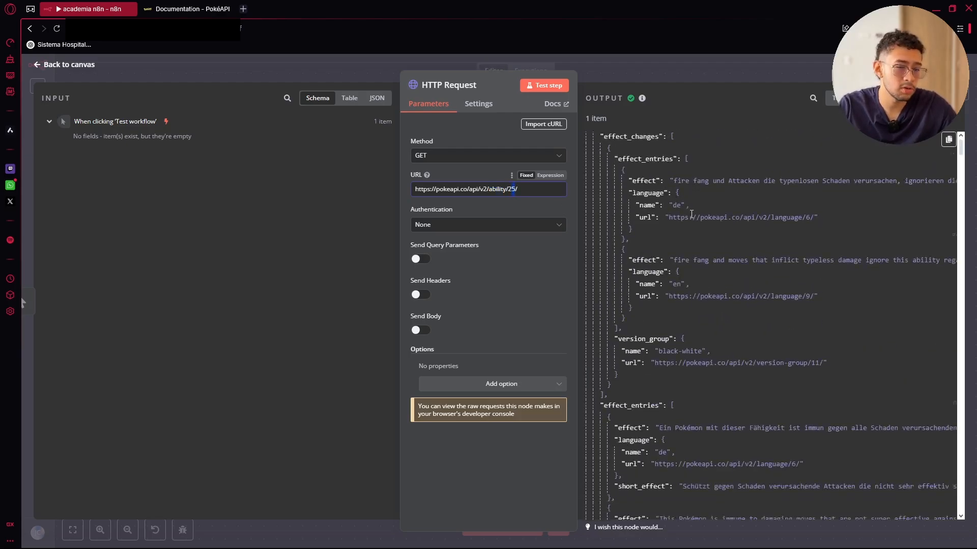
{"action": "scroll", "coordinate": [722, 174], "scroll_direction": "up", "scroll_amount": 2}
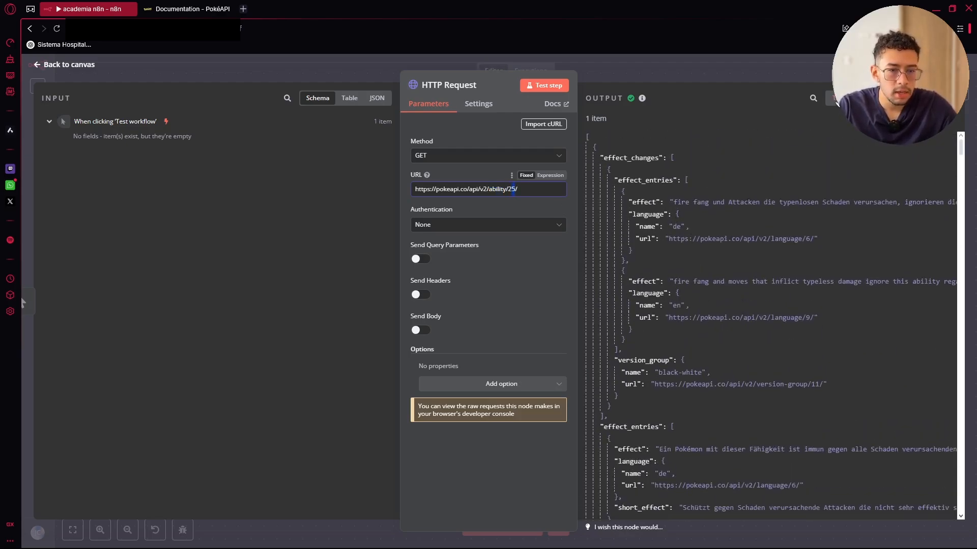
{"action": "left_click", "coordinate": [842, 97]}
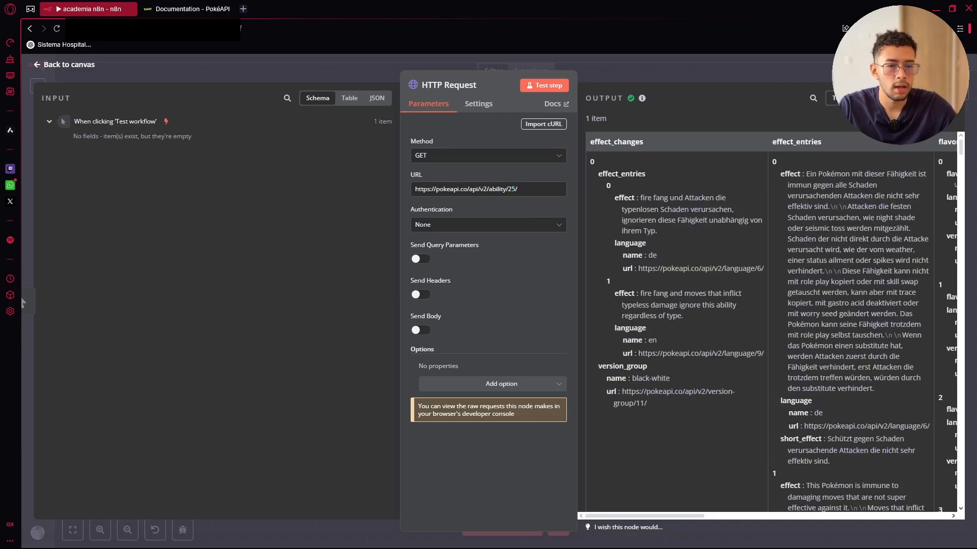
{"action": "scroll", "coordinate": [808, 234], "scroll_direction": "down", "scroll_amount": 12}
{"action": "left_click", "coordinate": [869, 97]}
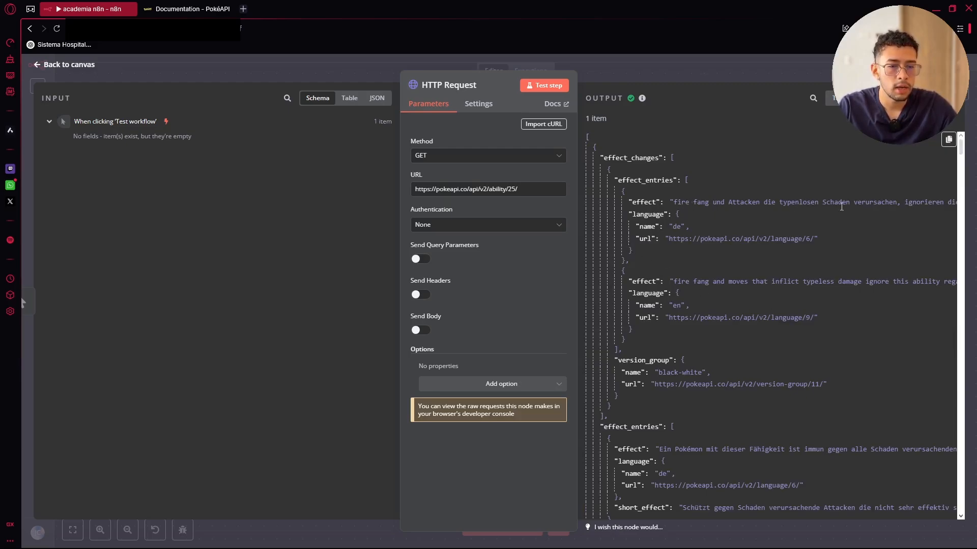
Scroll through the flavor_text_entries, then close the HTTP Request node
{"action": "scroll", "coordinate": [743, 244], "scroll_direction": "down", "scroll_amount": 3}
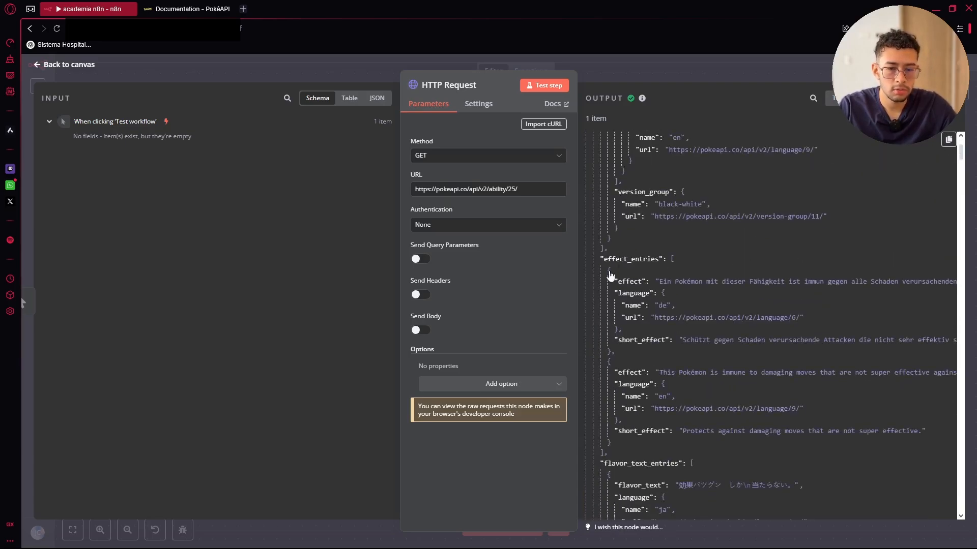
{"action": "scroll", "coordinate": [661, 295], "scroll_direction": "down", "scroll_amount": 6}
{"action": "scroll", "coordinate": [671, 324], "scroll_direction": "down", "scroll_amount": 8}
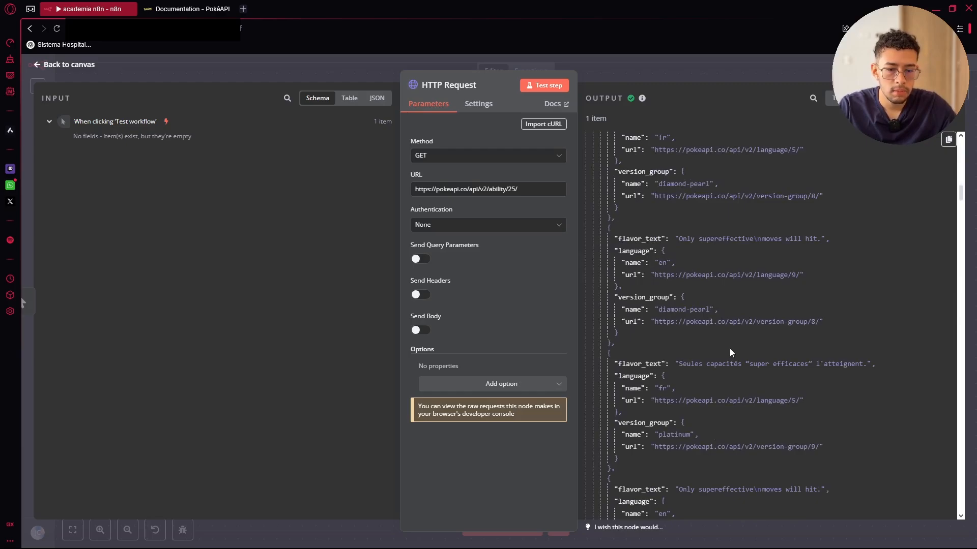
{"action": "scroll", "coordinate": [732, 356], "scroll_direction": "down", "scroll_amount": 8}
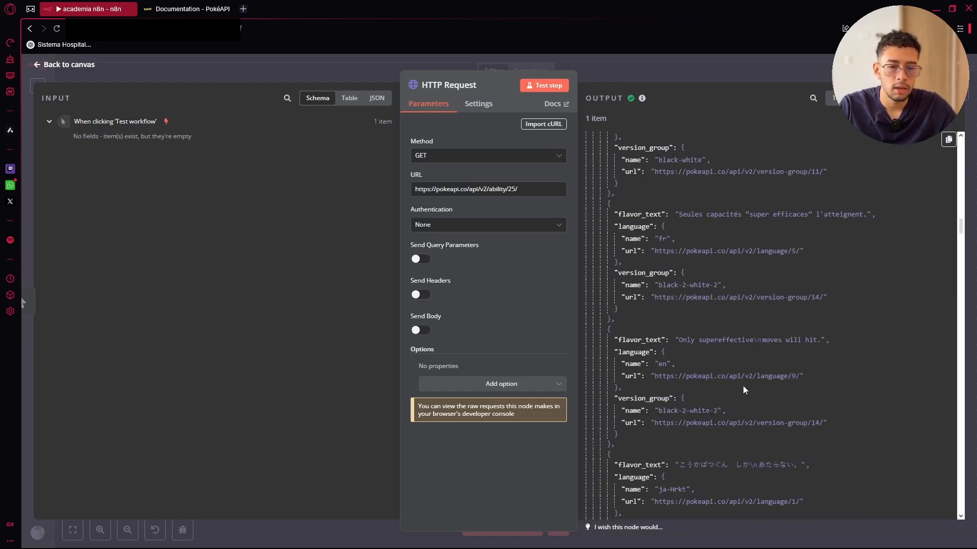
{"action": "scroll", "coordinate": [743, 392], "scroll_direction": "up", "scroll_amount": 3}
{"action": "scroll", "coordinate": [743, 389], "scroll_direction": "down", "scroll_amount": 3}
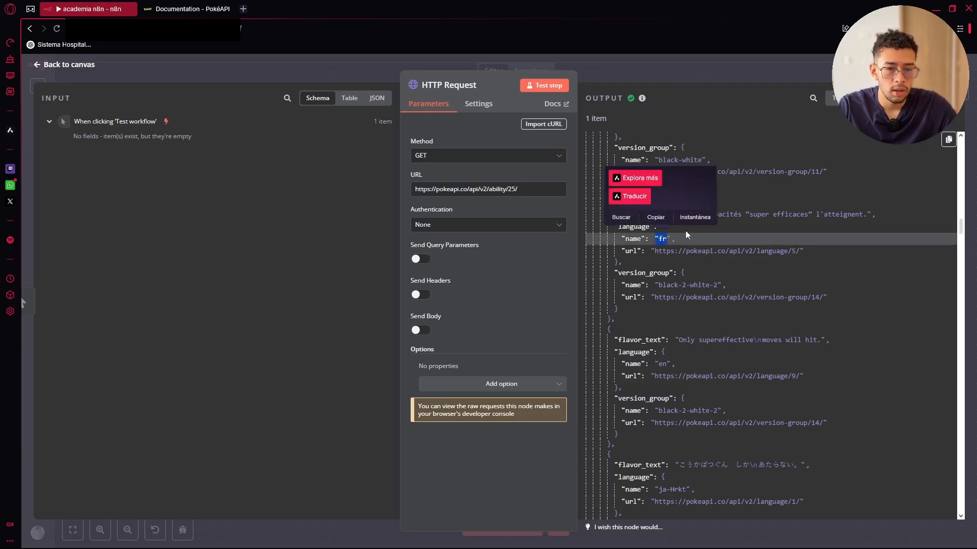
{"action": "scroll", "coordinate": [695, 341], "scroll_direction": "down", "scroll_amount": 3}
{"action": "scroll", "coordinate": [695, 341], "scroll_direction": "down", "scroll_amount": 4}
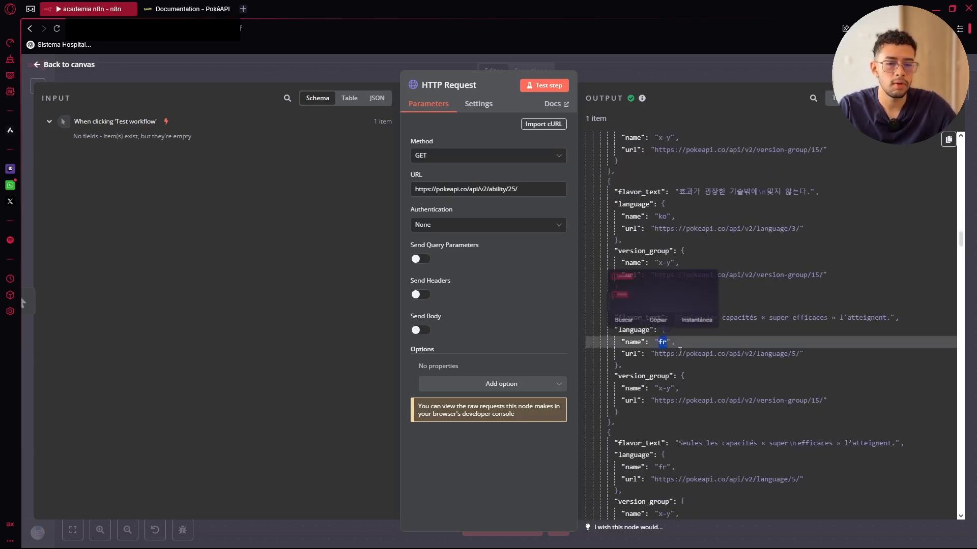
{"action": "scroll", "coordinate": [665, 342], "scroll_direction": "up", "scroll_amount": 10}
{"action": "scroll", "coordinate": [710, 298], "scroll_direction": "up", "scroll_amount": 5}
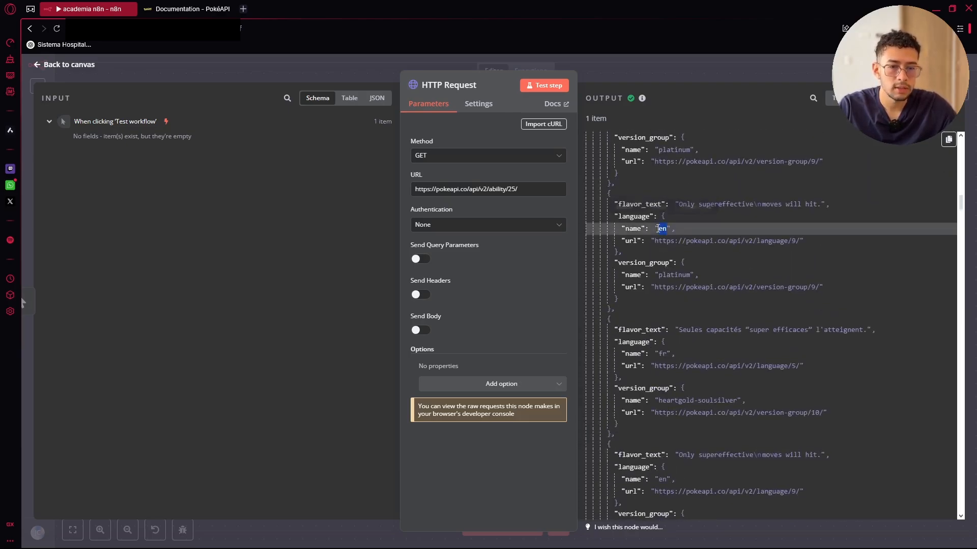
{"action": "double_click", "coordinate": [666, 229]}
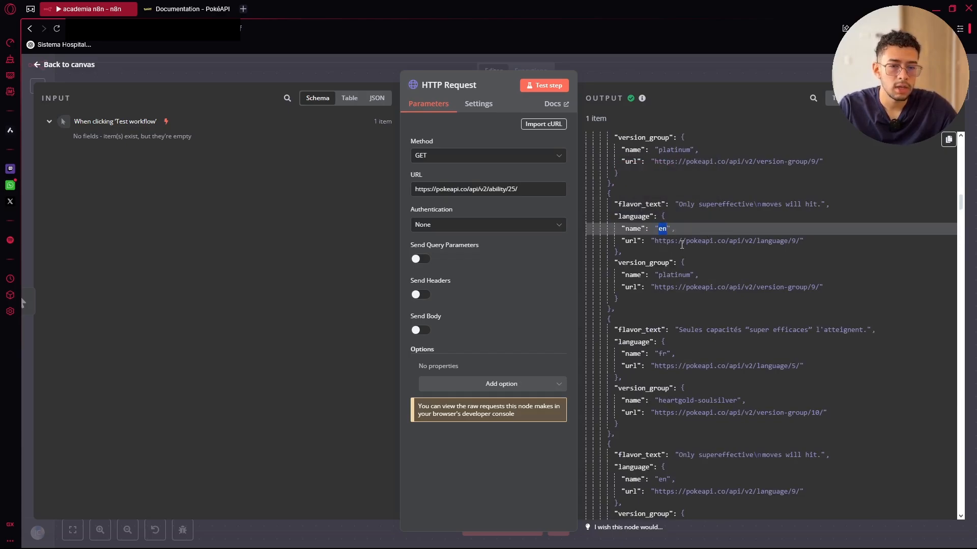
{"action": "scroll", "coordinate": [790, 204], "scroll_direction": "up", "scroll_amount": 10}
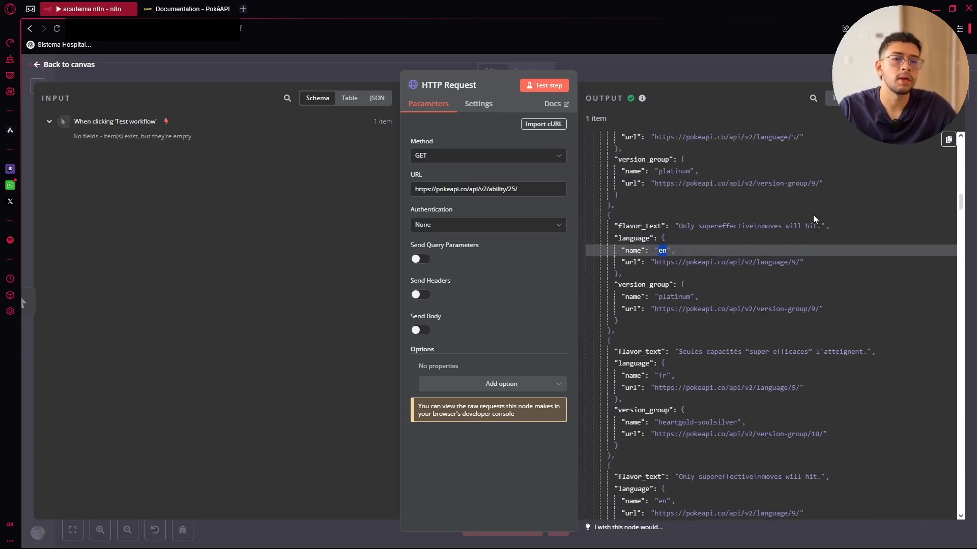
{"action": "scroll", "coordinate": [739, 237], "scroll_direction": "up", "scroll_amount": 17}
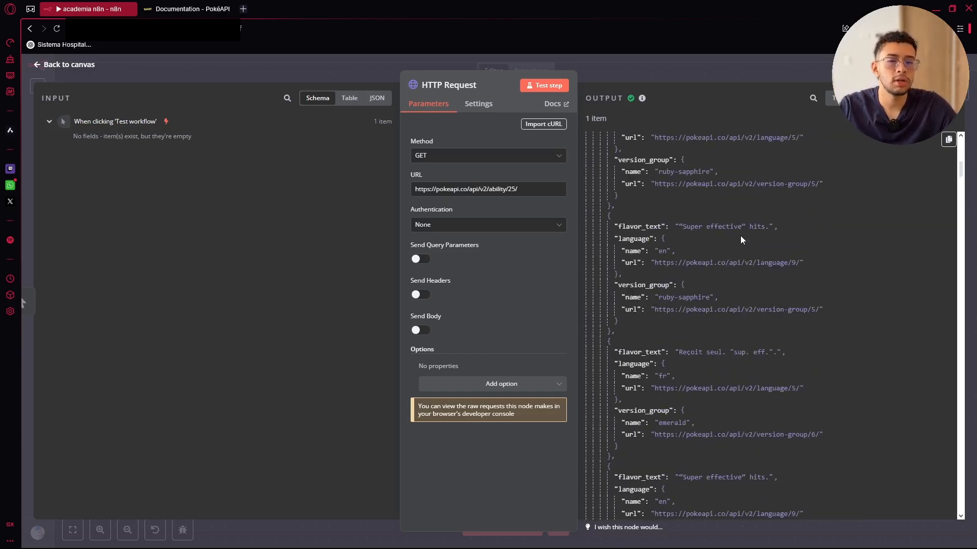
{"action": "left_click", "coordinate": [740, 74]}
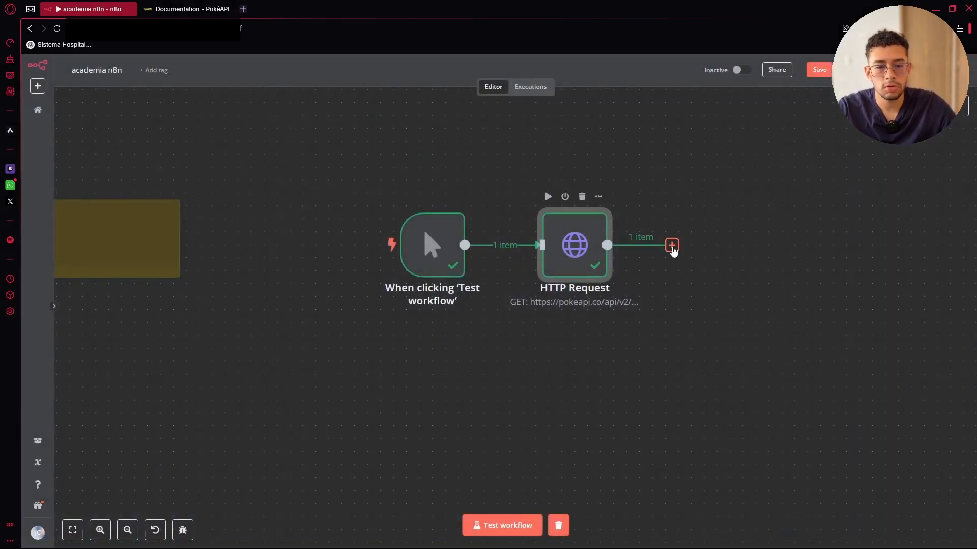
Bring the endpoints sticky note into view and open it for editing
{"action": "double_click", "coordinate": [589, 252]}
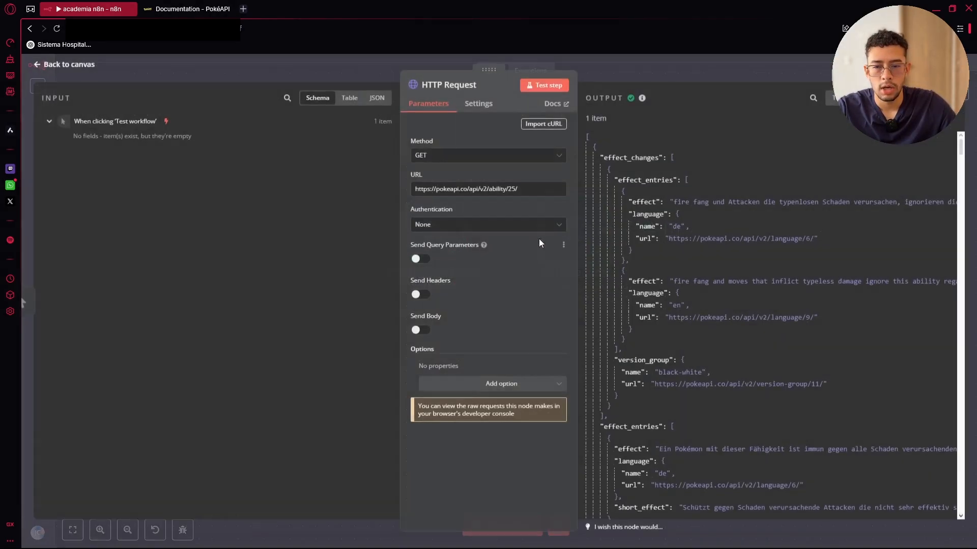
{"action": "left_click", "coordinate": [359, 60]}
{"action": "left_click_drag", "start_coordinate": [308, 197], "coordinate": [456, 186]}
{"action": "double_click", "coordinate": [268, 219]}
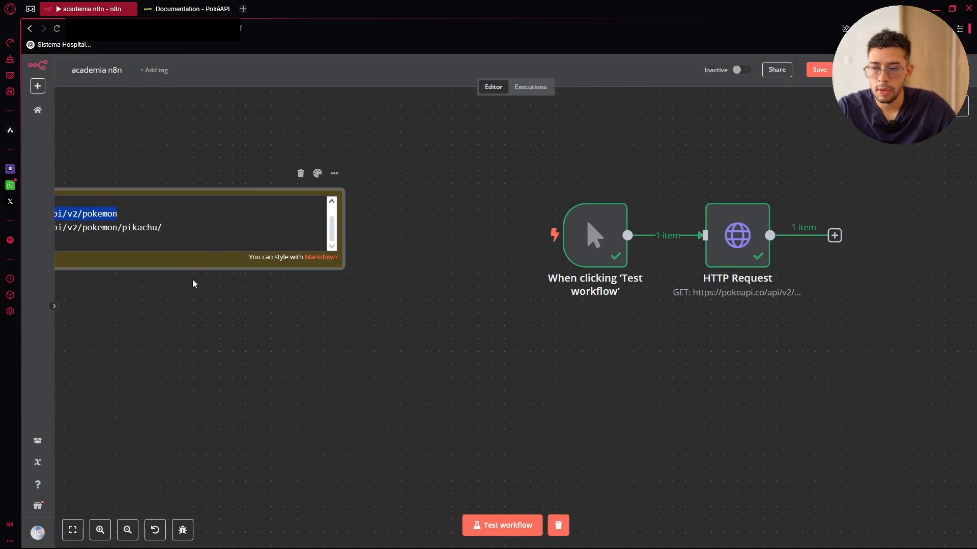
{"action": "left_click", "coordinate": [317, 304]}
{"action": "double_click", "coordinate": [199, 235]}
{"action": "left_click", "coordinate": [229, 316]}
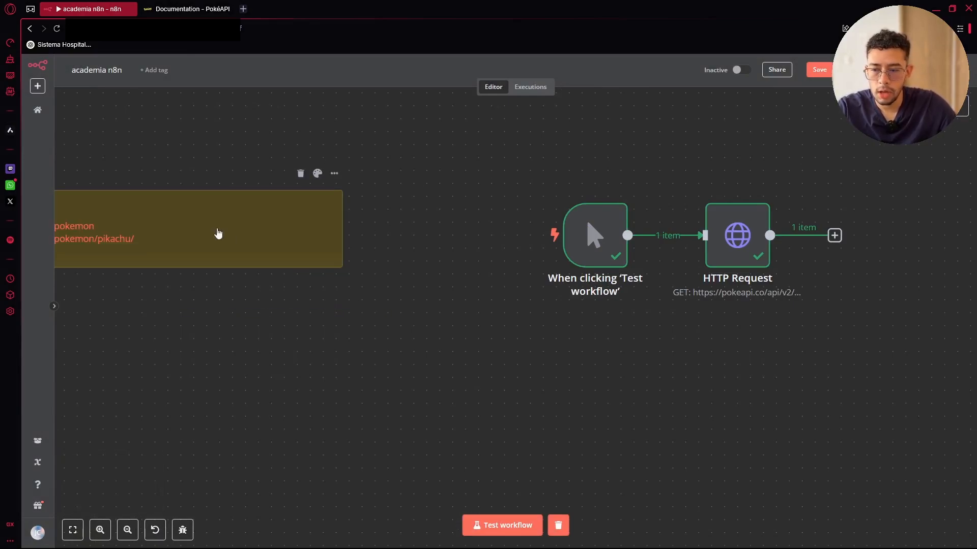
{"action": "scroll", "coordinate": [322, 233], "scroll_direction": "left", "scroll_amount": 5}
{"action": "double_click", "coordinate": [324, 222]}
Select line 2's pikachu endpoint URL, then select the HTTP Request node's current URL
{"action": "left_click_drag", "start_coordinate": [348, 205], "coordinate": [138, 204]}
{"action": "key", "text": "ctrl+c"}
{"action": "left_click", "coordinate": [209, 146]}
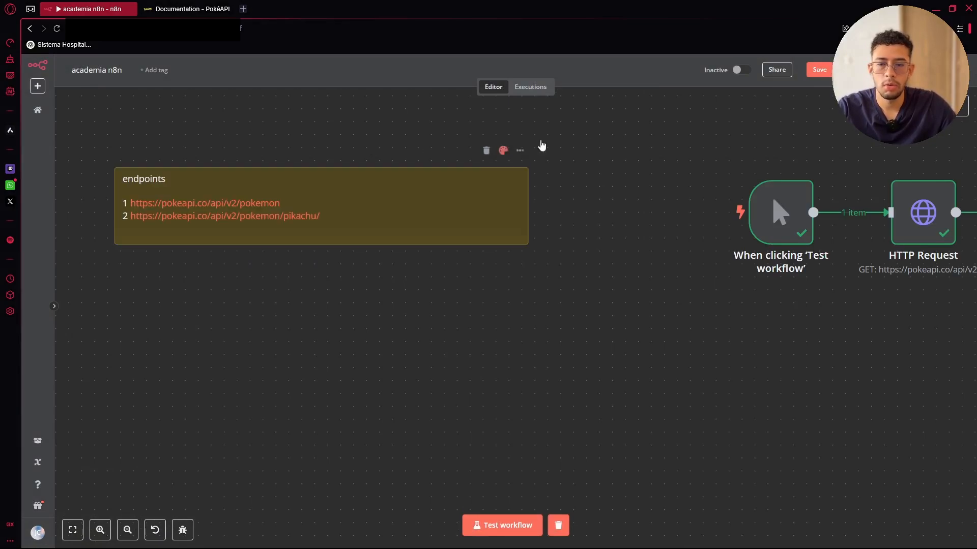
{"action": "scroll", "coordinate": [272, 137], "scroll_direction": "right", "scroll_amount": 5}
{"action": "double_click", "coordinate": [554, 225]}
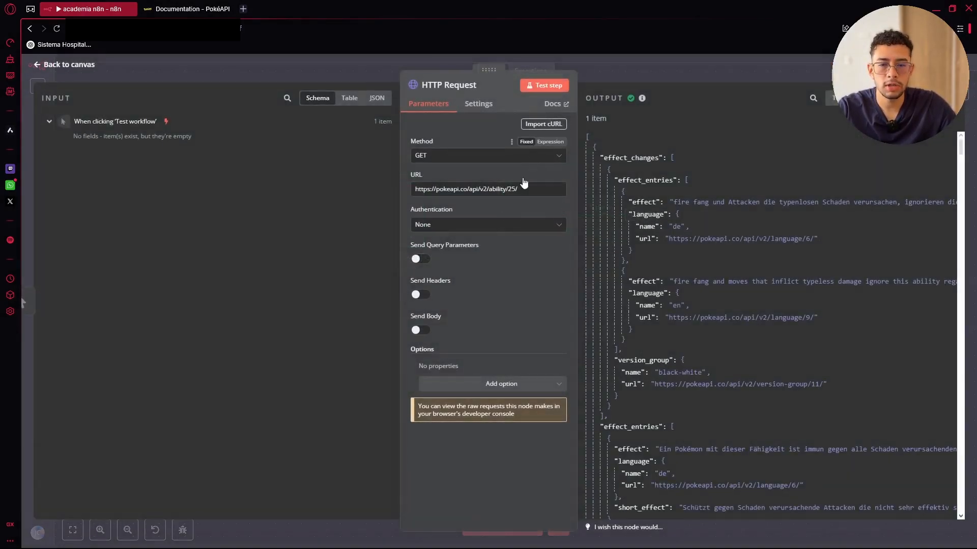
{"action": "left_click_drag", "start_coordinate": [524, 188], "coordinate": [369, 194]}
{"action": "key", "text": "ctrl+v"}
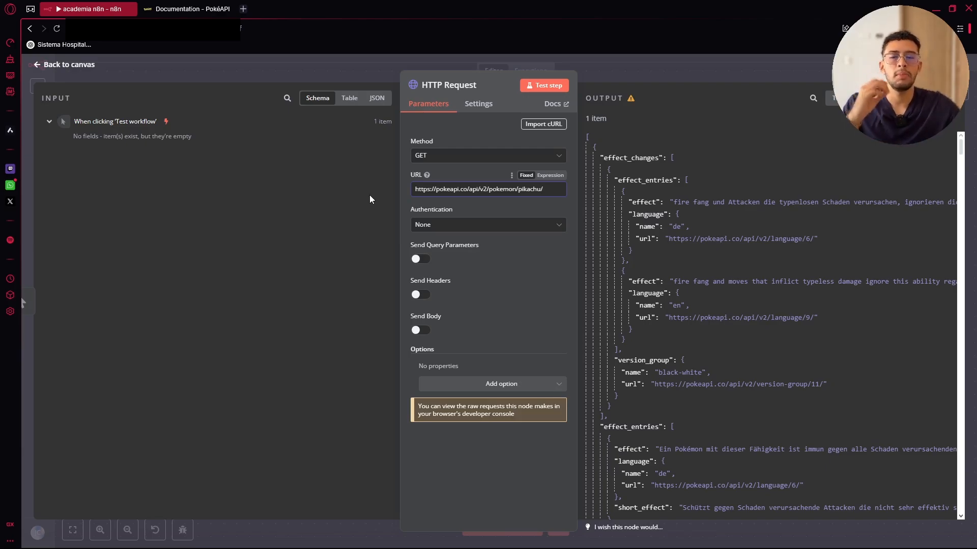
{"action": "left_click", "coordinate": [420, 331]}
{"action": "scroll", "coordinate": [462, 325], "scroll_direction": "down", "scroll_amount": 2}
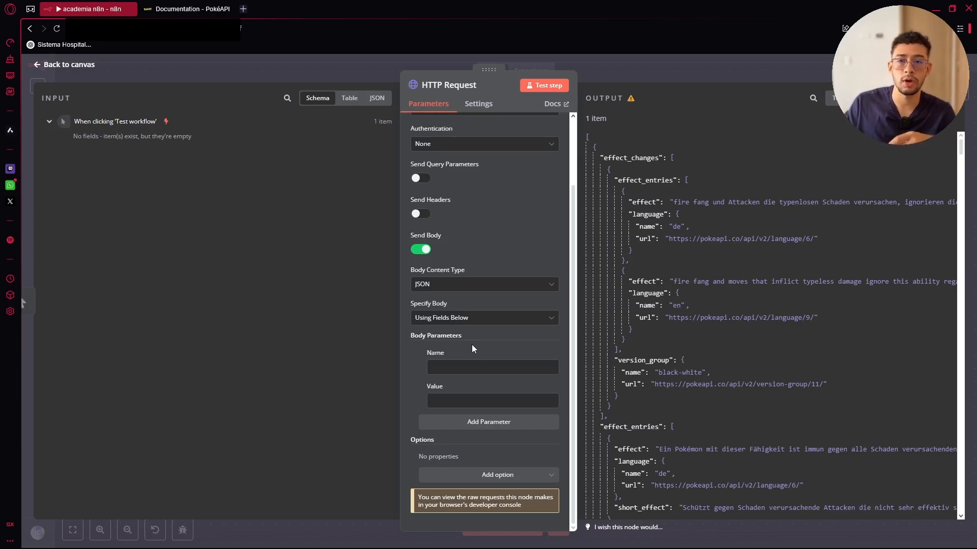
{"action": "left_click", "coordinate": [625, 63]}
{"action": "left_click", "coordinate": [822, 70]}
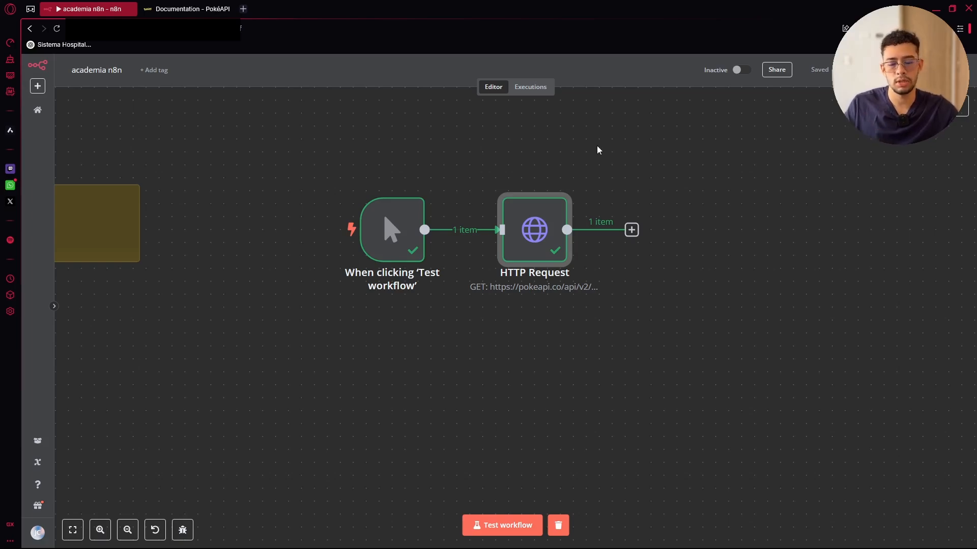
Add an OpenAI 'Message a model' node after the HTTP Request
{"action": "left_click", "coordinate": [631, 231]}
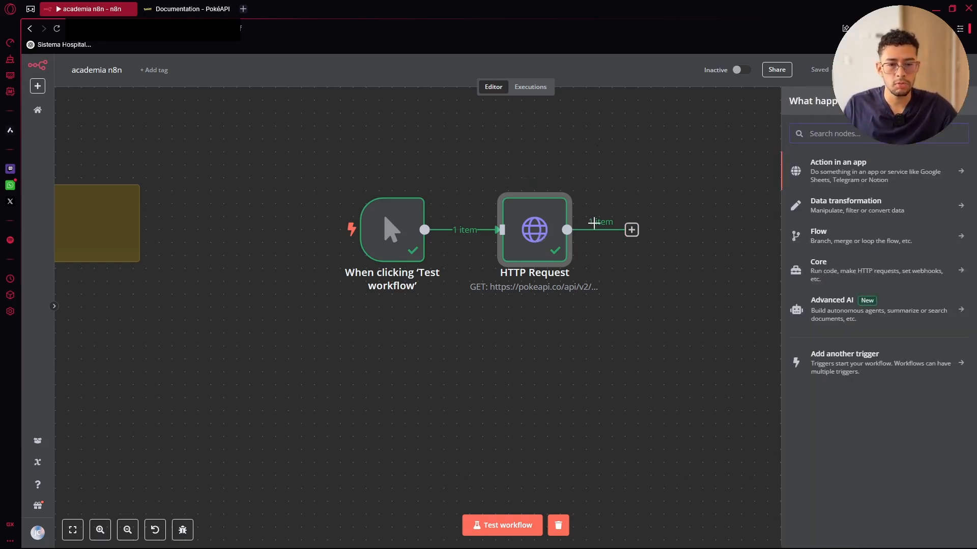
{"action": "type", "text": "open"}
{"action": "left_click", "coordinate": [850, 163]}
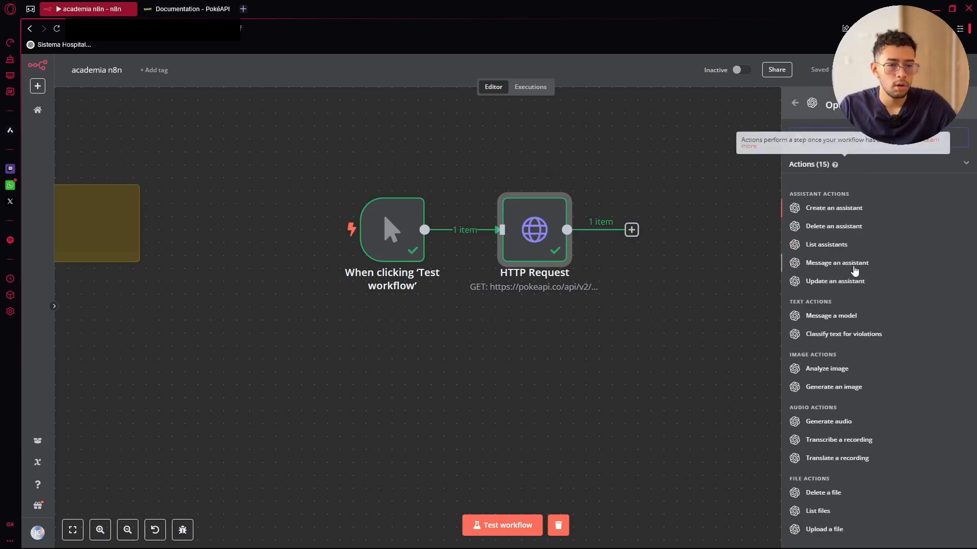
{"action": "left_click", "coordinate": [839, 316]}
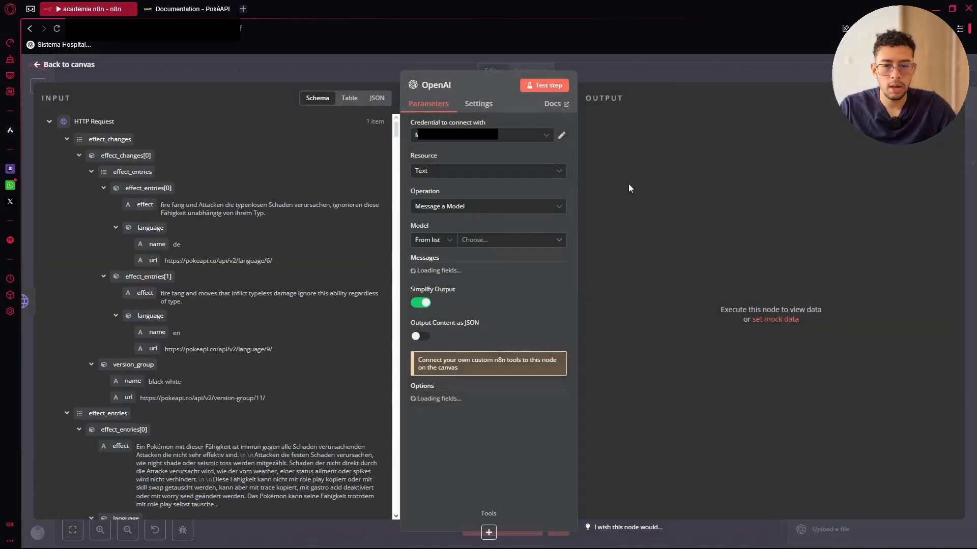
{"action": "left_click", "coordinate": [680, 73]}
{"action": "double_click", "coordinate": [688, 233]}
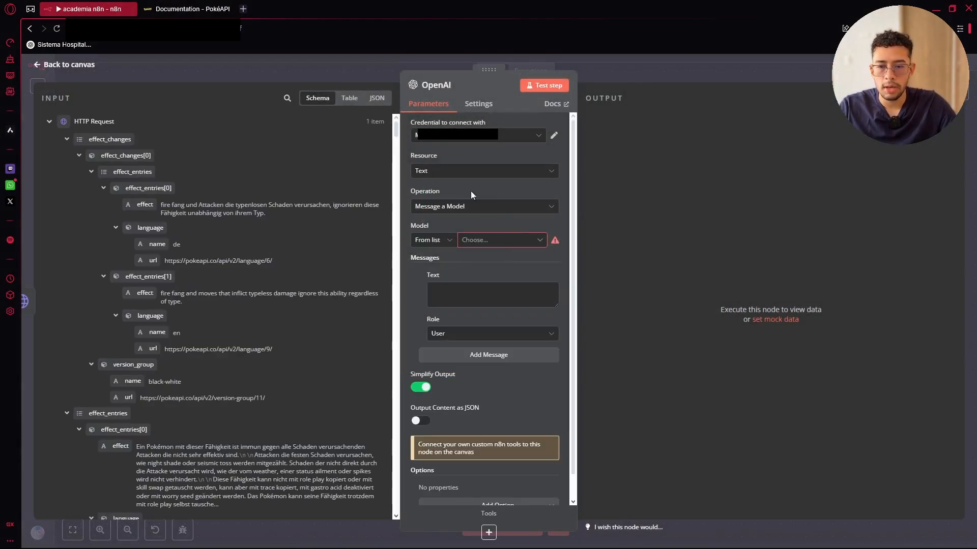
Choose GPT-4O-MINI-2024-07-18 as the model and add a second message with the System role
{"action": "left_click", "coordinate": [482, 243]}
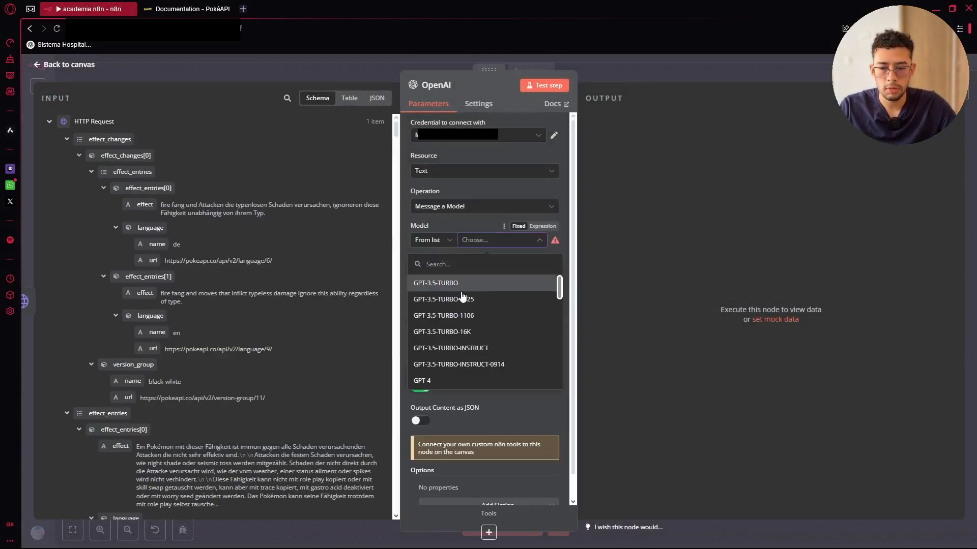
{"action": "scroll", "coordinate": [449, 340], "scroll_direction": "down", "scroll_amount": 4}
{"action": "scroll", "coordinate": [460, 351], "scroll_direction": "down", "scroll_amount": 4}
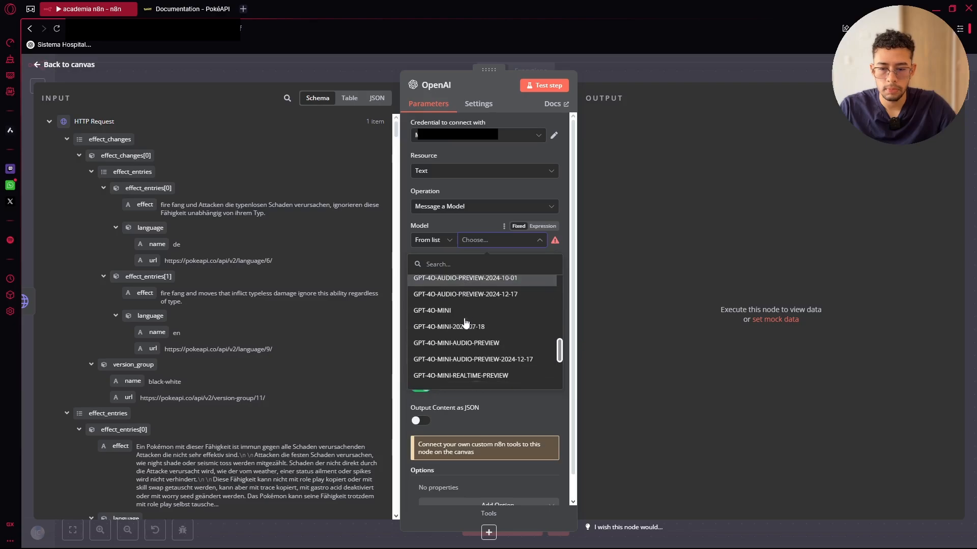
{"action": "left_click", "coordinate": [461, 320]}
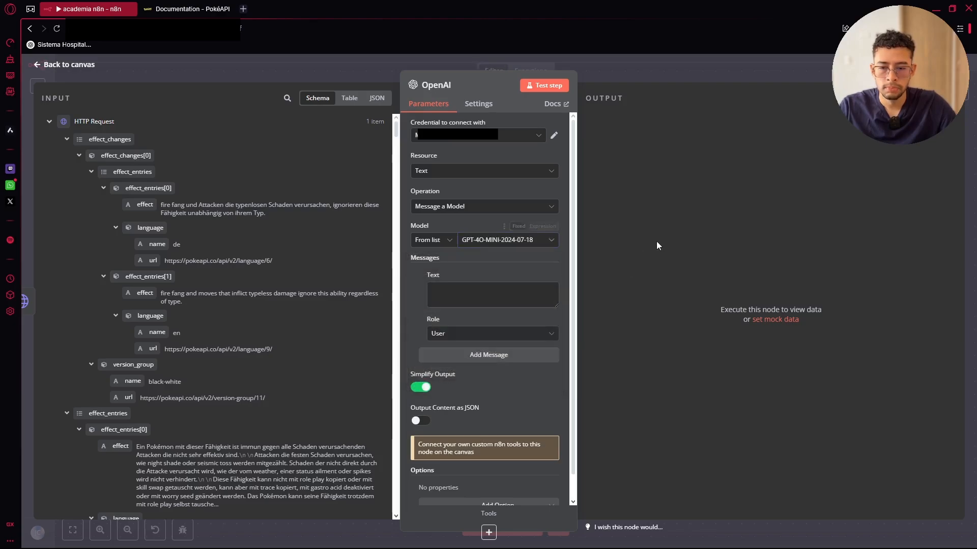
{"action": "left_click", "coordinate": [506, 351]}
{"action": "left_click", "coordinate": [477, 418]}
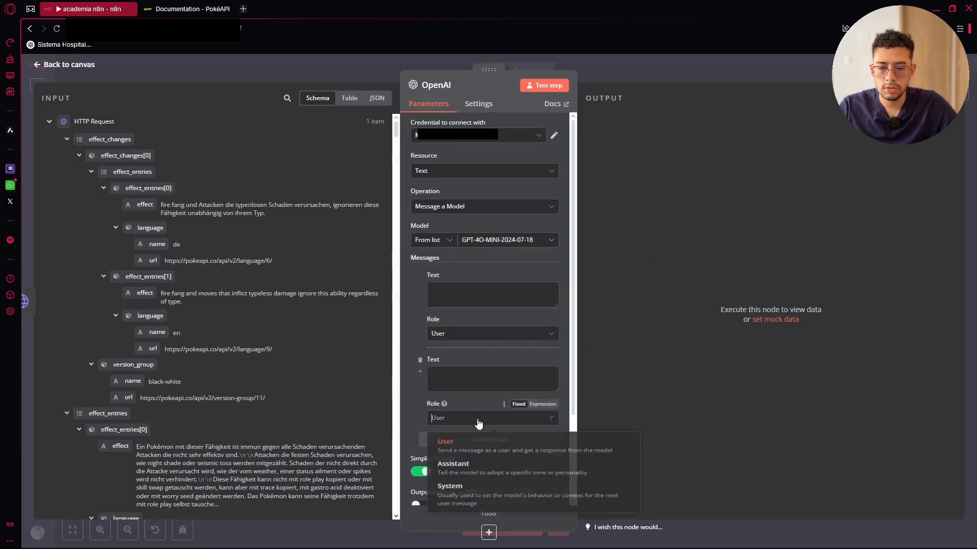
{"action": "left_click", "coordinate": [471, 493]}
Map the ability's effect field into the user message
{"action": "scroll", "coordinate": [130, 338], "scroll_direction": "down", "scroll_amount": 3}
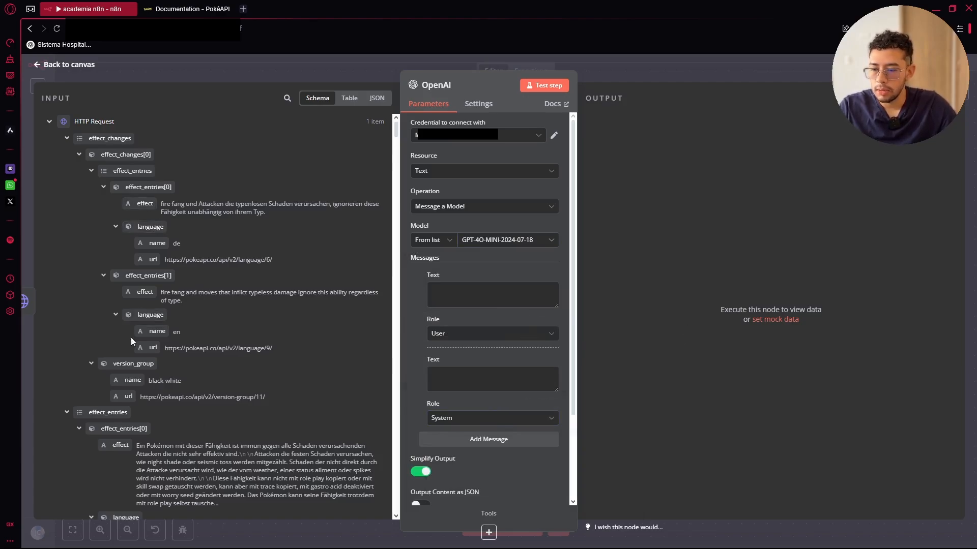
{"action": "scroll", "coordinate": [114, 351], "scroll_direction": "up", "scroll_amount": 5}
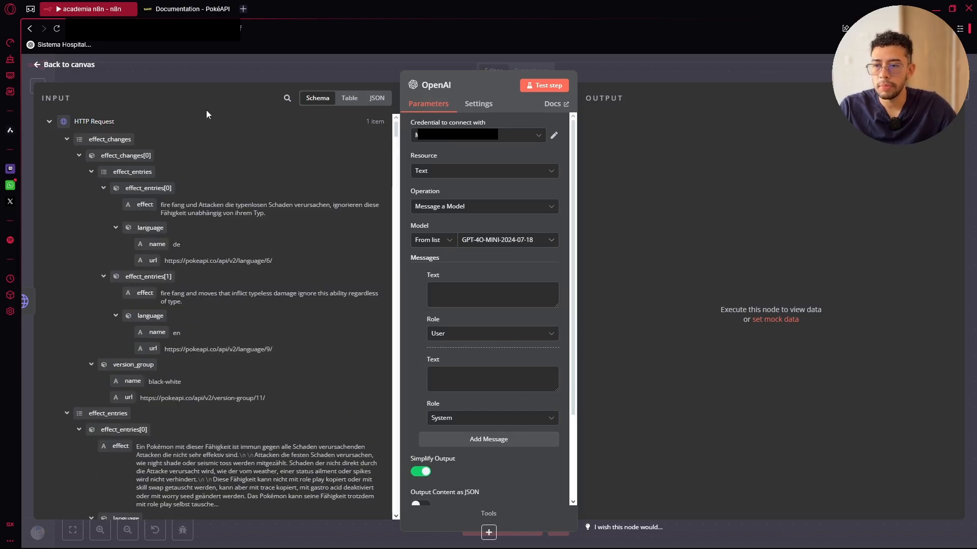
{"action": "left_click", "coordinate": [241, 85]}
{"action": "left_click_drag", "start_coordinate": [144, 205], "coordinate": [472, 286]}
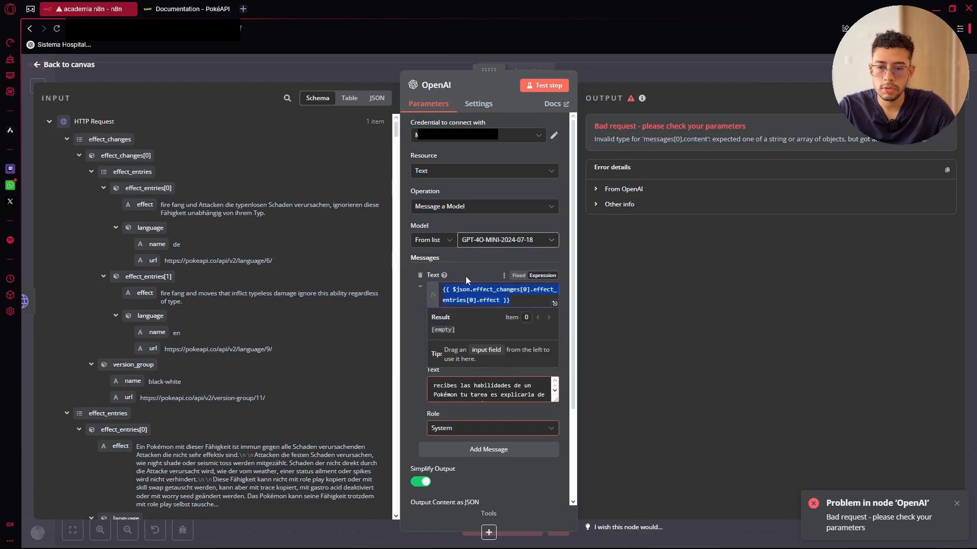
Test the OpenAI step, read its Spanish reply in Table view, and return to the canvas
{"action": "left_click", "coordinate": [485, 258]}
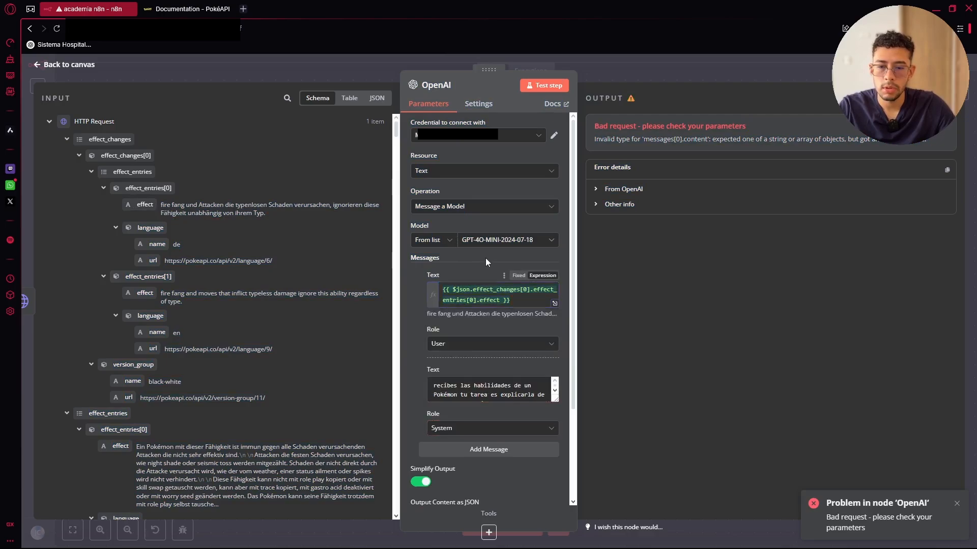
{"action": "left_click", "coordinate": [556, 84]}
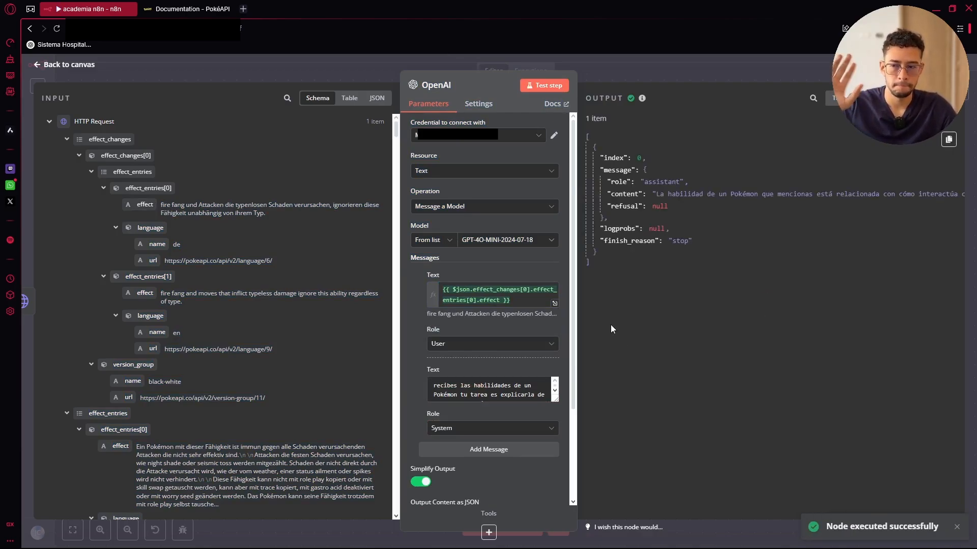
{"action": "left_click", "coordinate": [840, 98]}
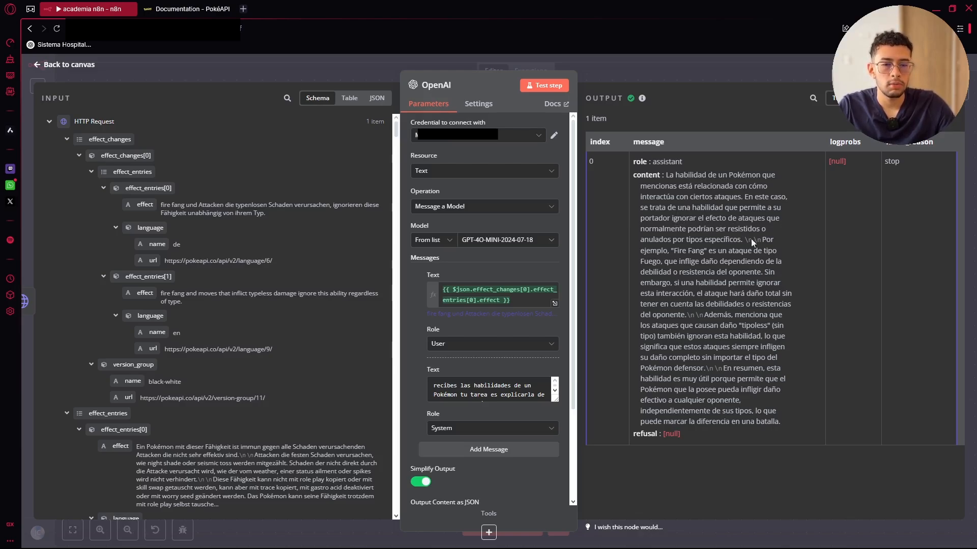
{"action": "key", "text": "Escape"}
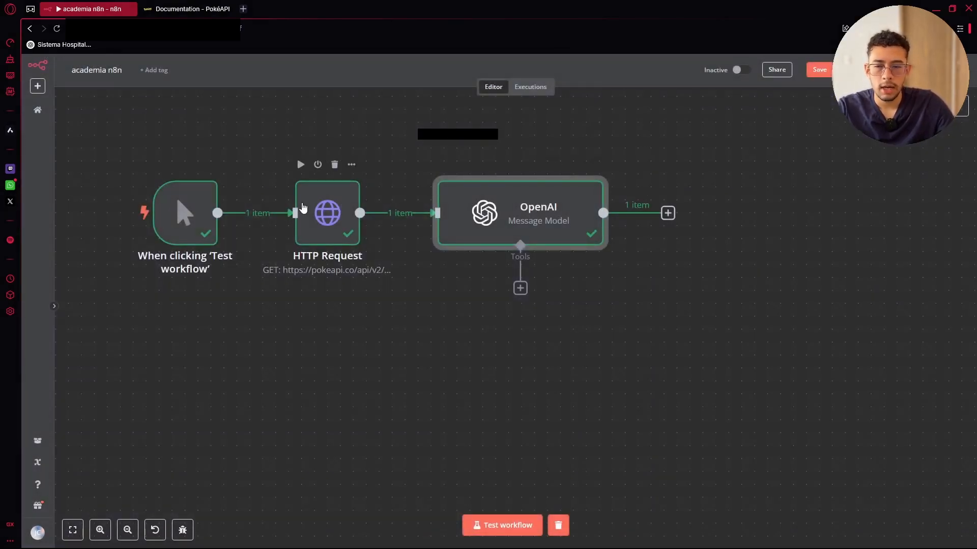